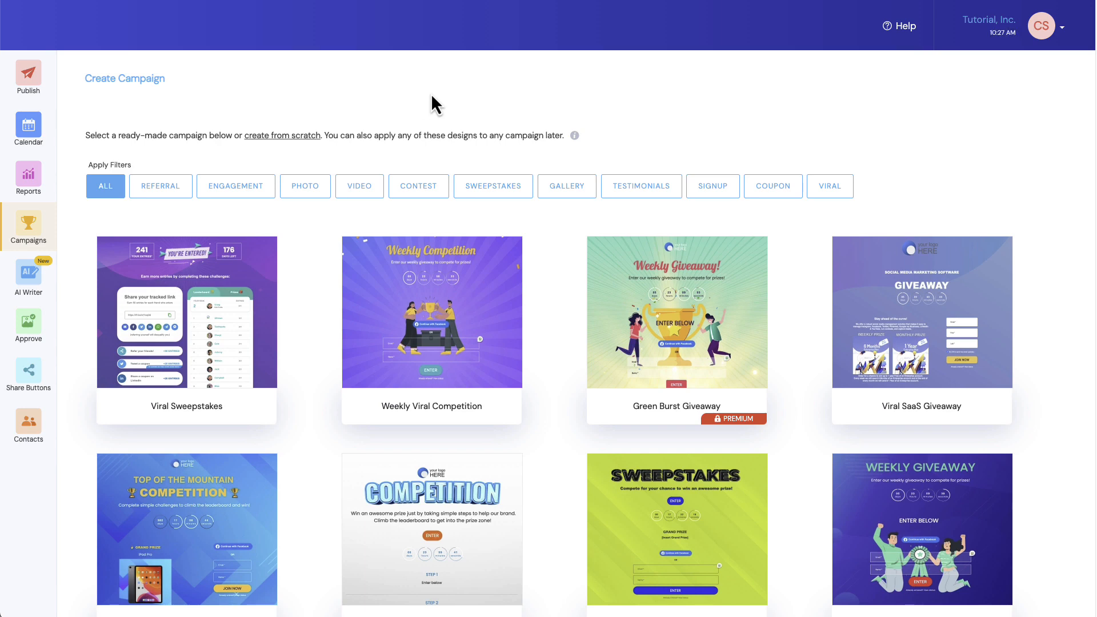
- Filter the campaign templates by Sweepstakes and start a campaign from the Viral Sweepstakes template
click(493, 190)
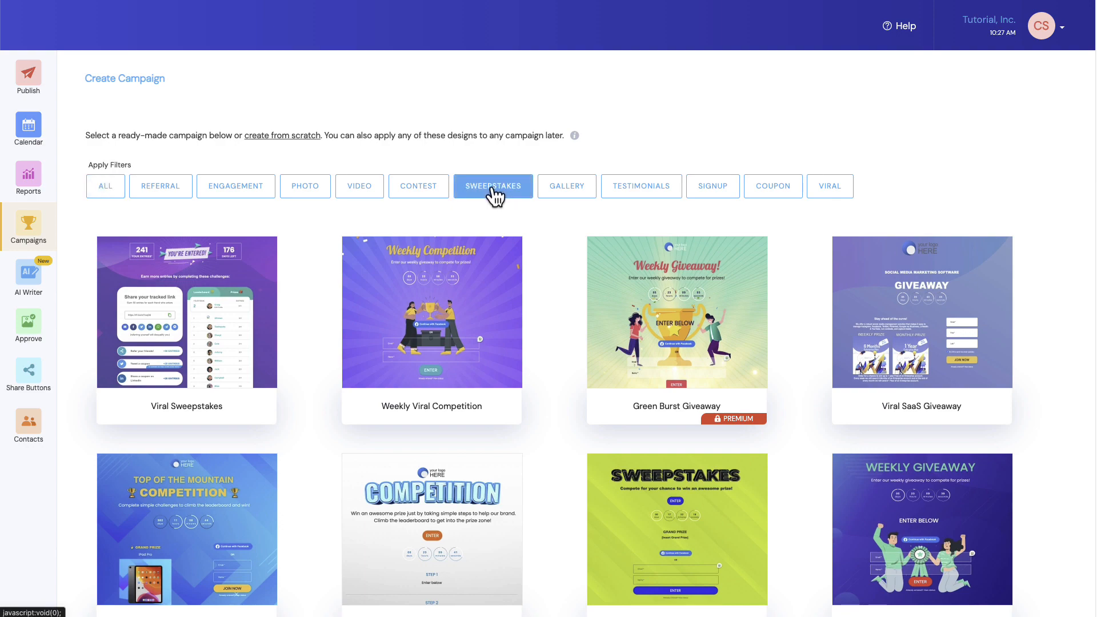
mouse_move(661, 272)
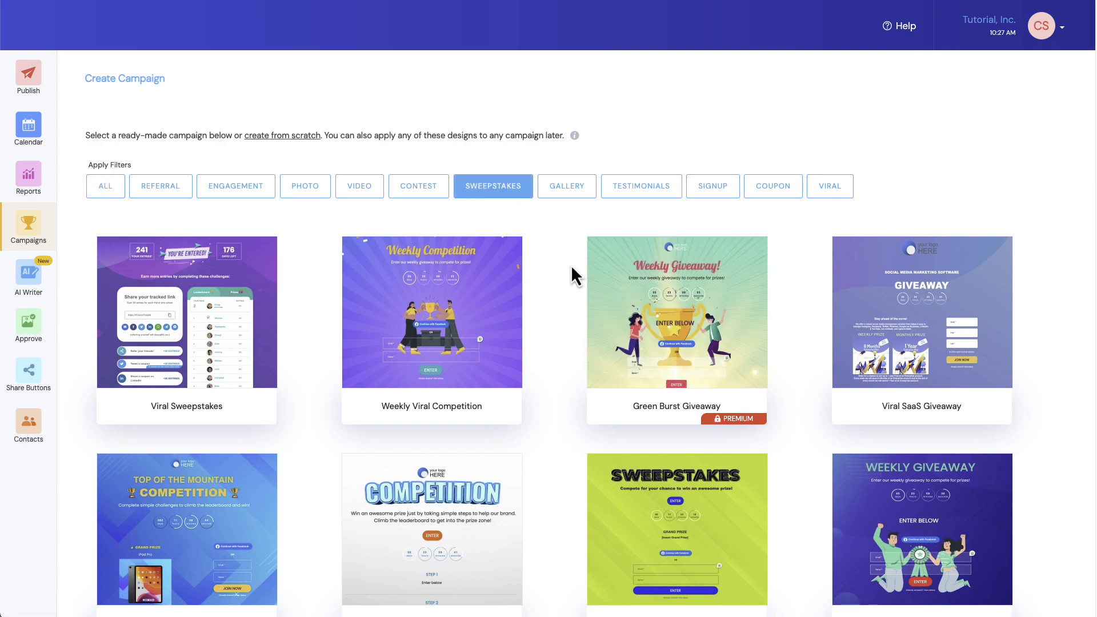
scroll(568, 263, down, 10)
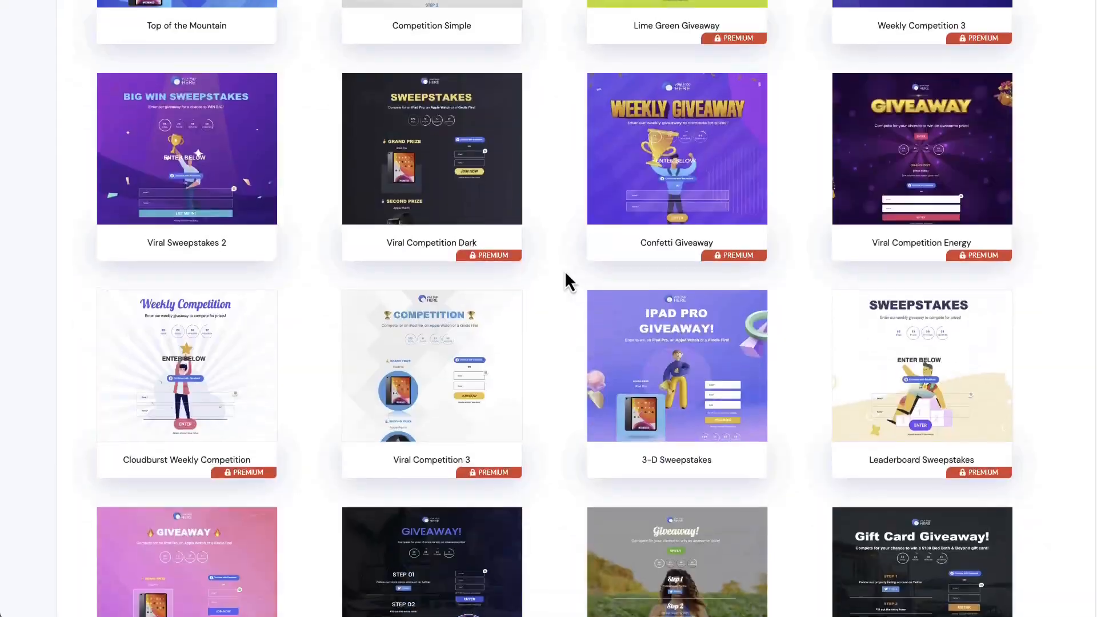
scroll(564, 270, up, 6)
scroll(565, 270, up, 5)
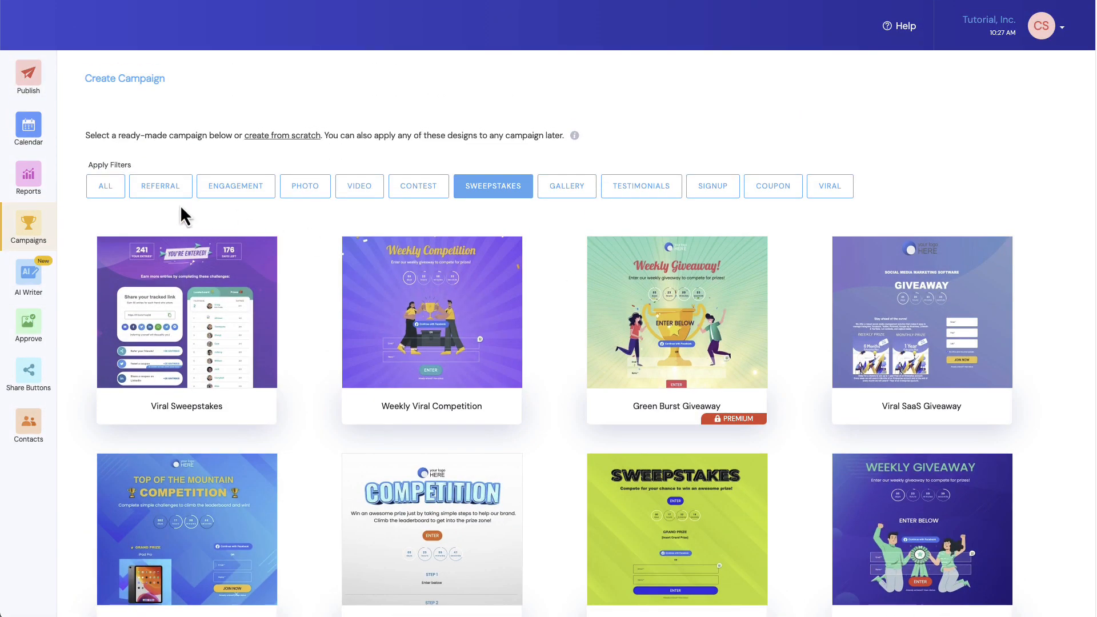
mouse_move(182, 308)
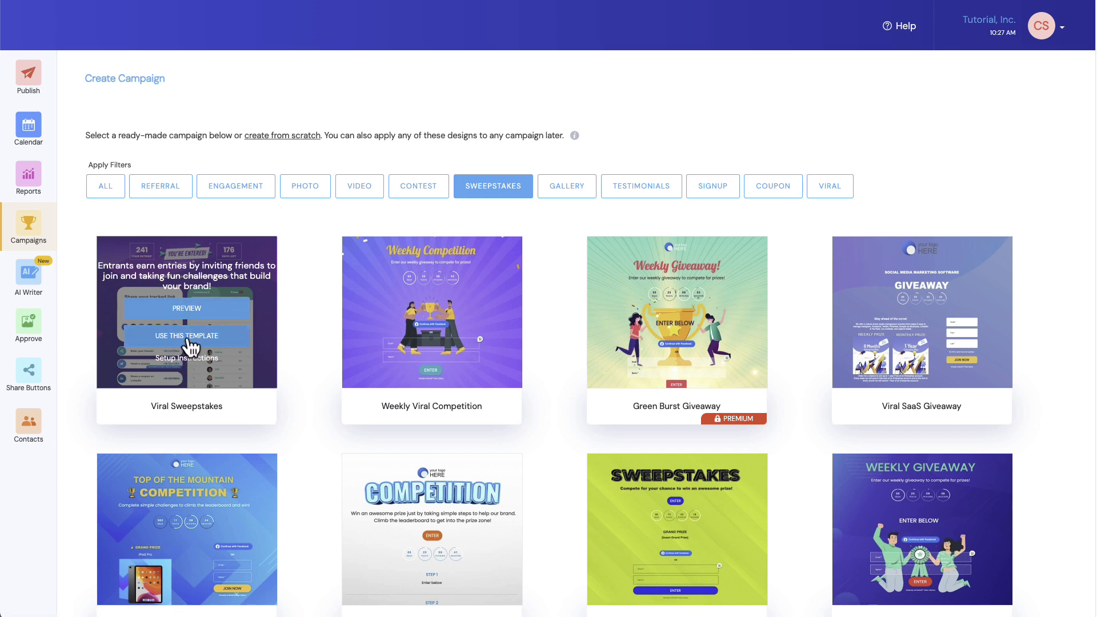
click(190, 340)
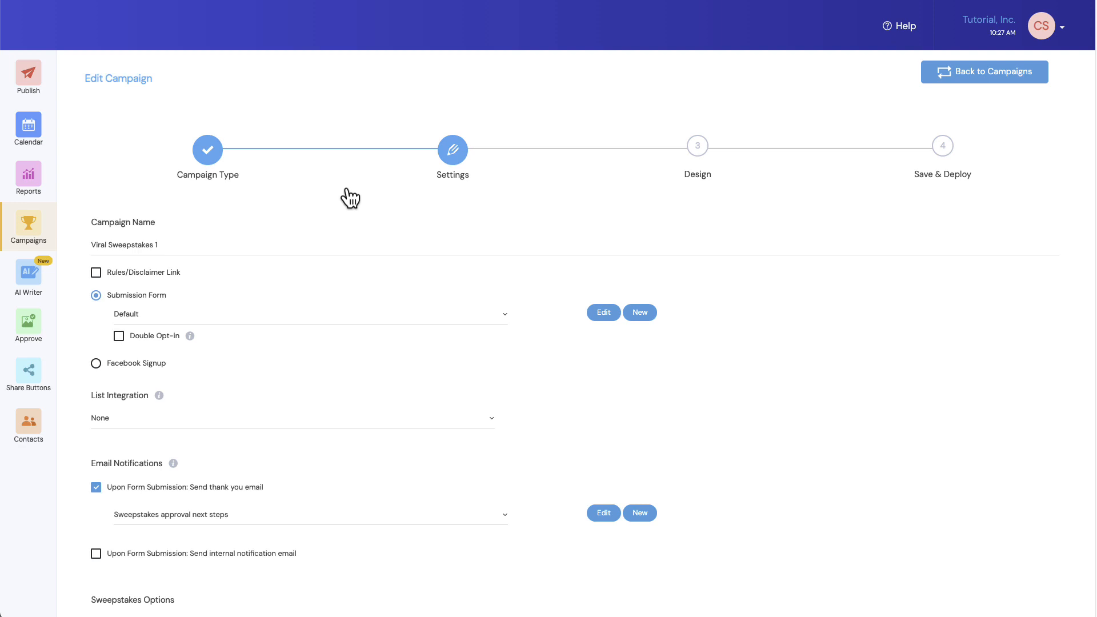
- Rename the campaign as "iPad Giveaway"
drag(182, 240, 89, 246)
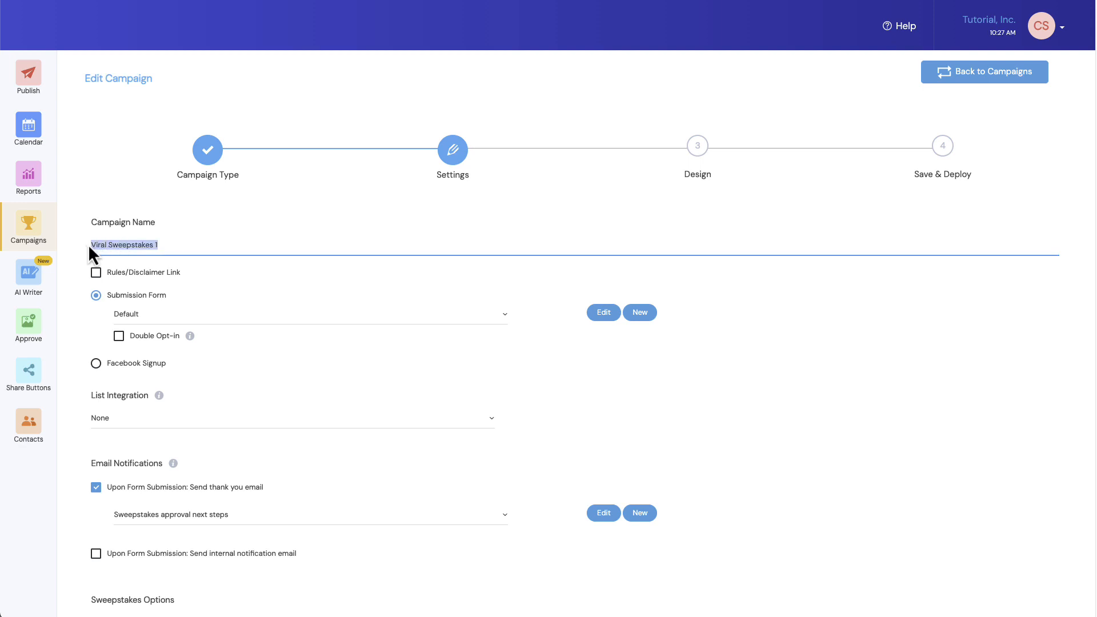
text(iPad Giveaway)
- Enable the rules/disclaimer link and set its link text to "Sweepstakes Rules"
click(96, 274)
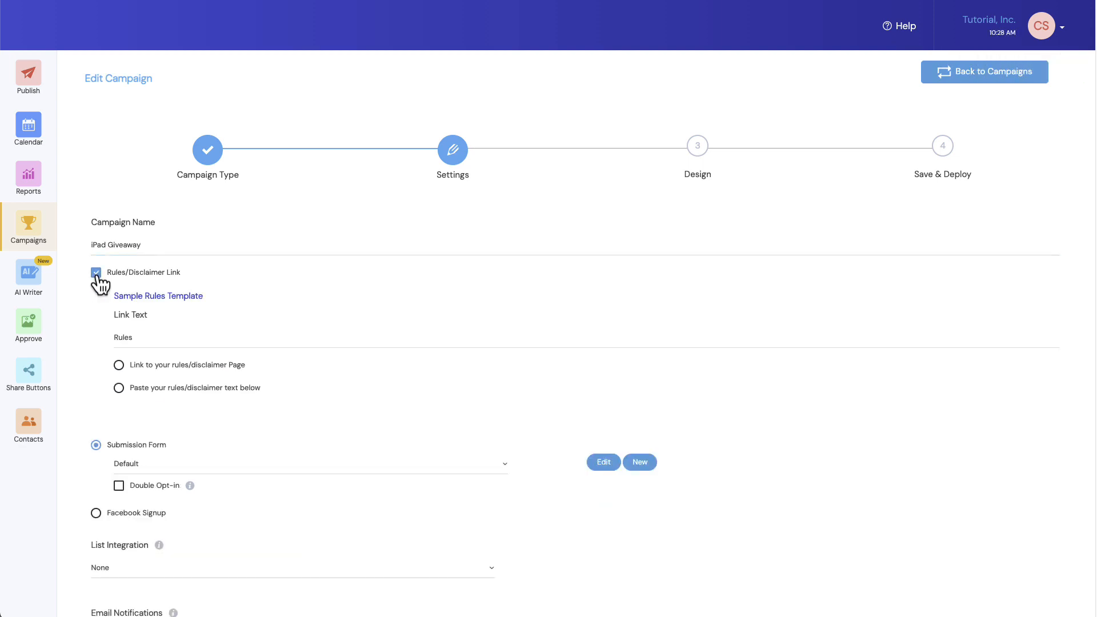
click(114, 337)
text(S)
text(weepstake)
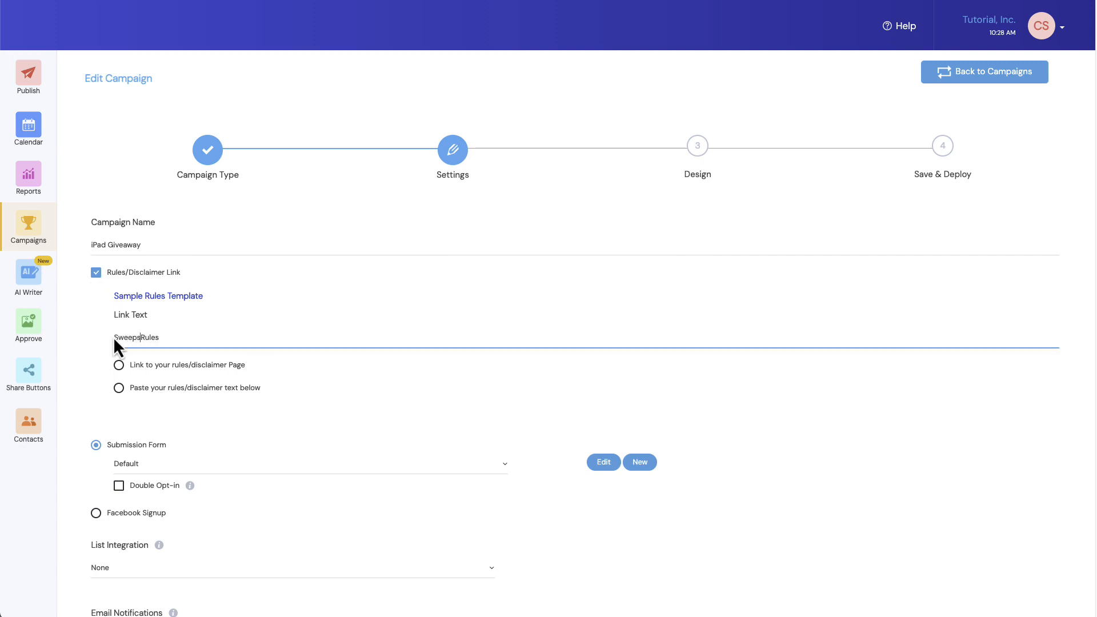
text(s)
- Choose pasted text for the rules/disclaimer and enter "Insert rules here" as its content
click(120, 389)
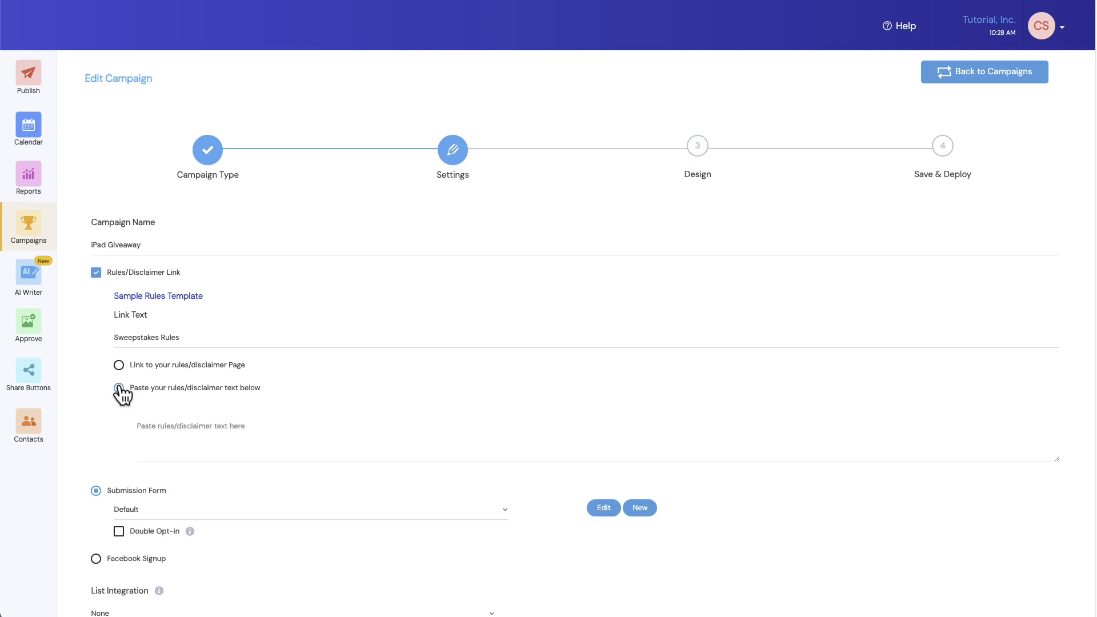
click(182, 430)
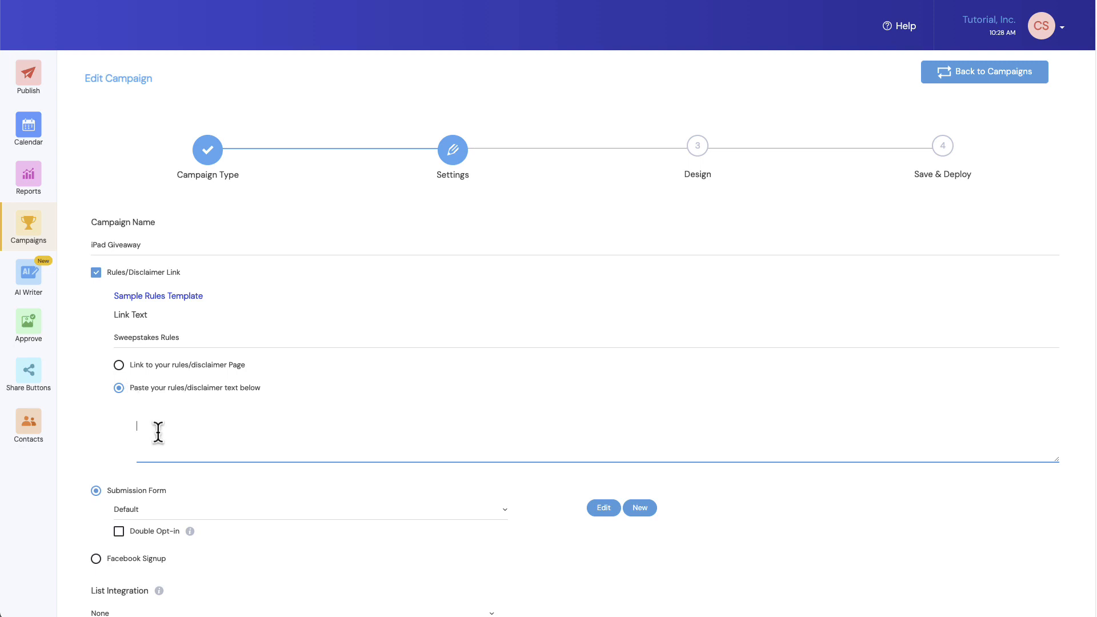
text(Insert rules here)
- Switch the entry method to Facebook Signup, offering email as an alternative and enabling double opt-in
scroll(293, 265, down, 1)
scroll(293, 269, down, 5)
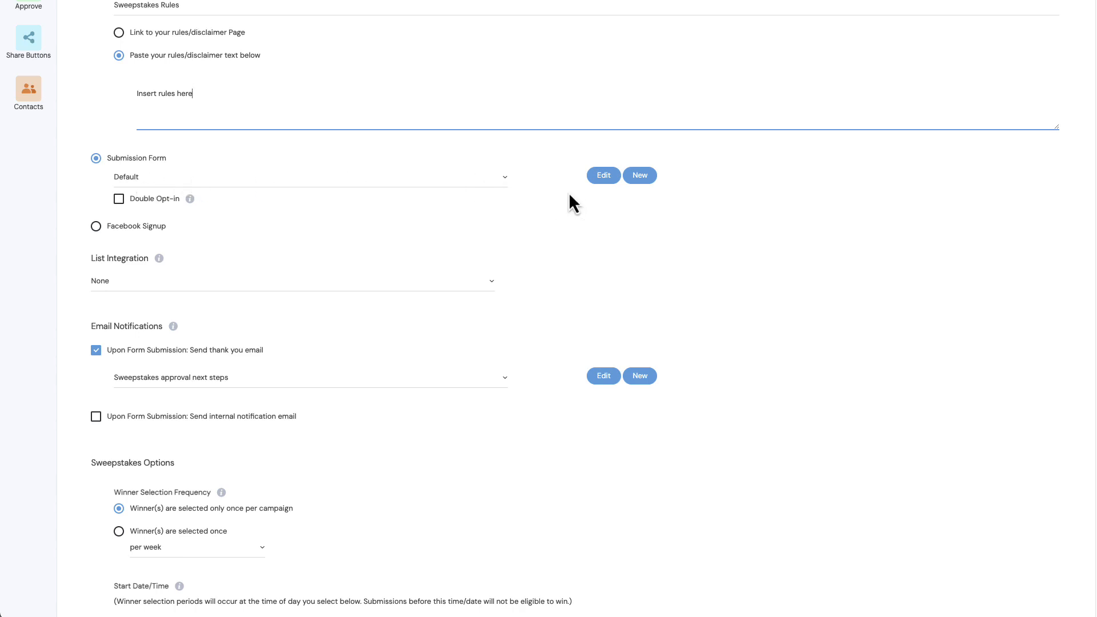
click(136, 182)
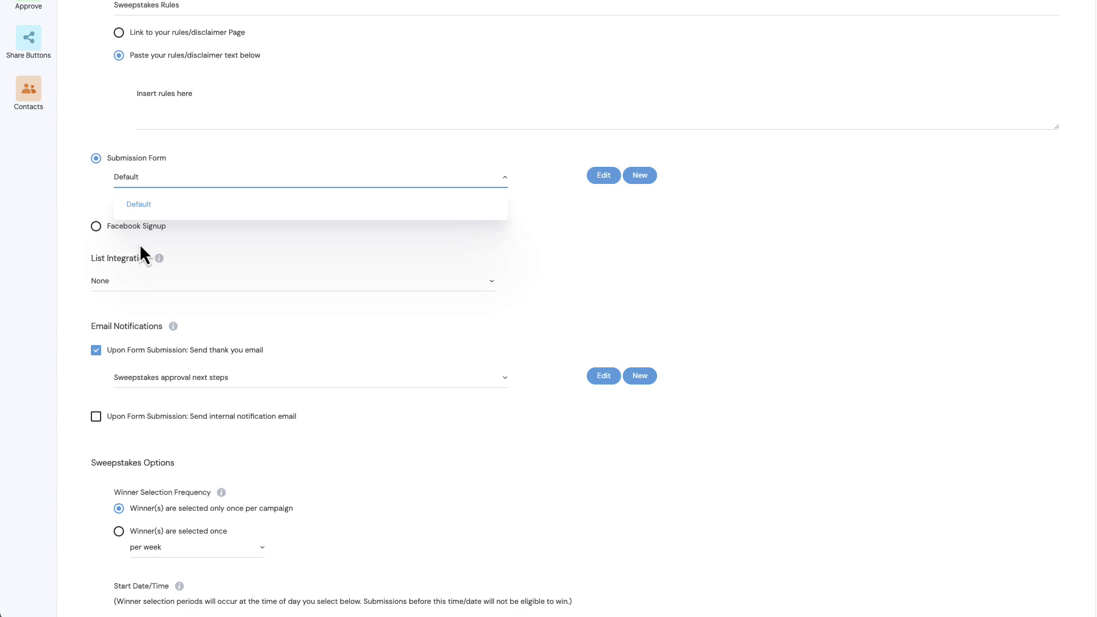
click(70, 185)
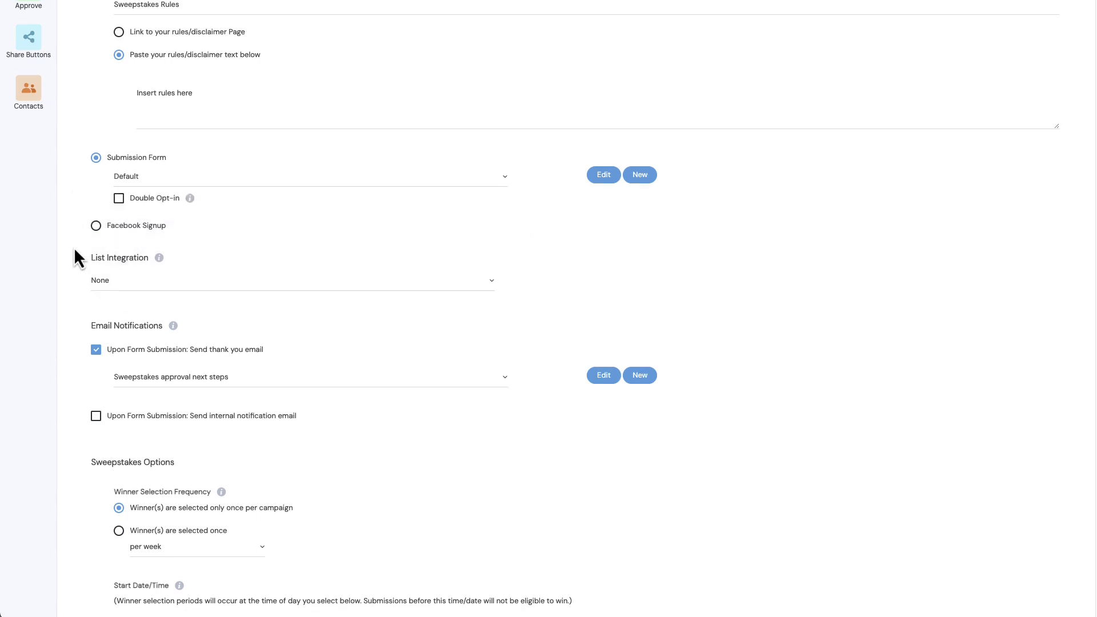
scroll(73, 247, down, 1)
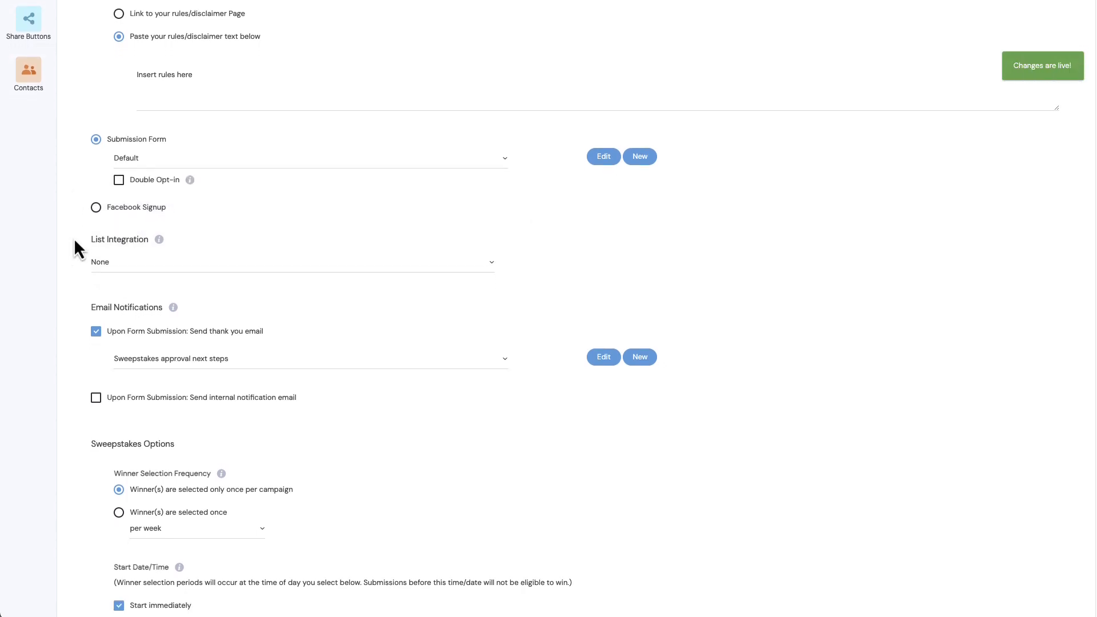
click(96, 208)
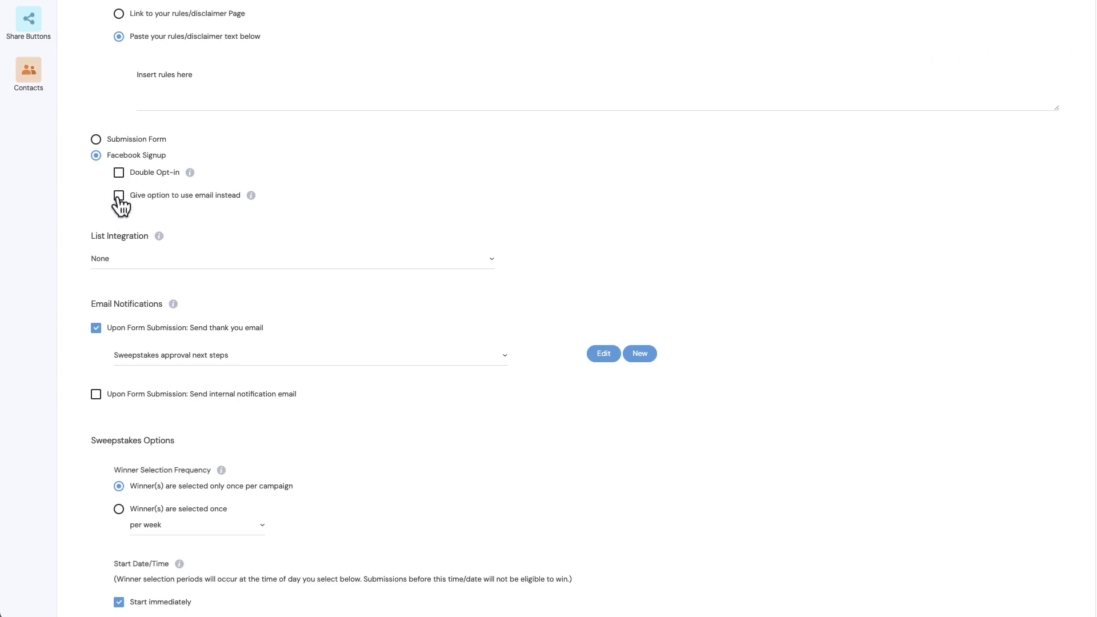
click(119, 195)
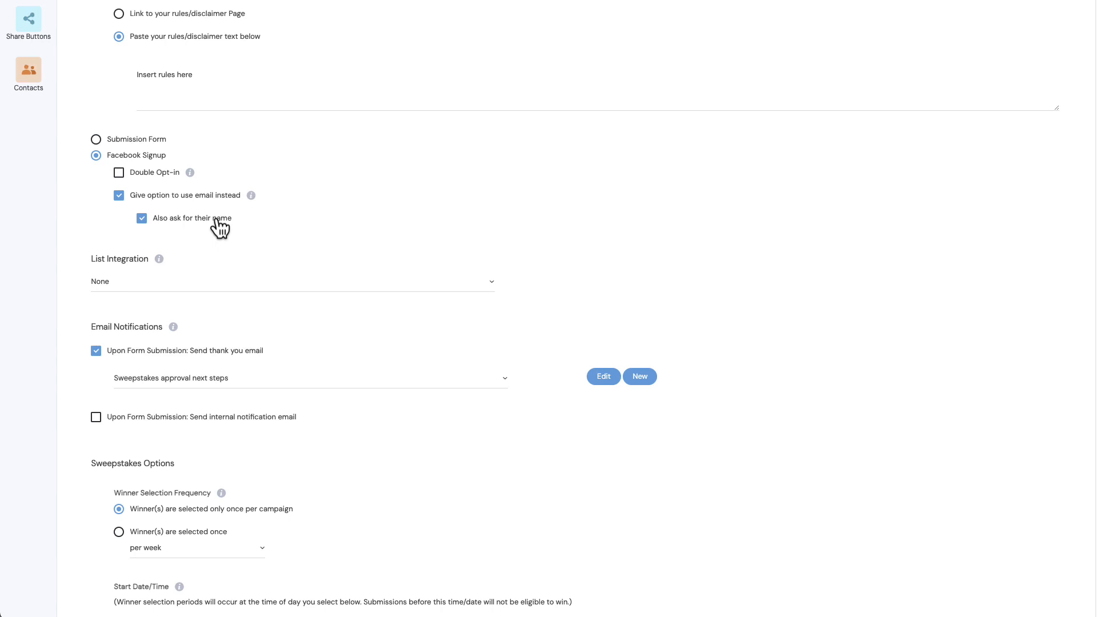
click(120, 173)
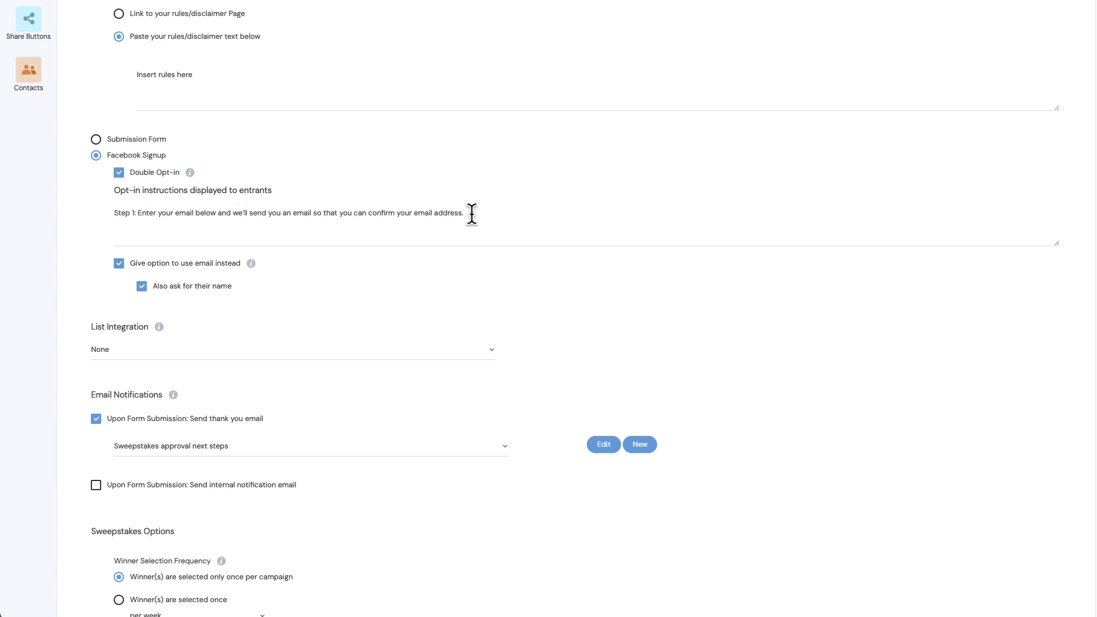
- Review the email and CRM services available for list integration
scroll(468, 220, down, 5)
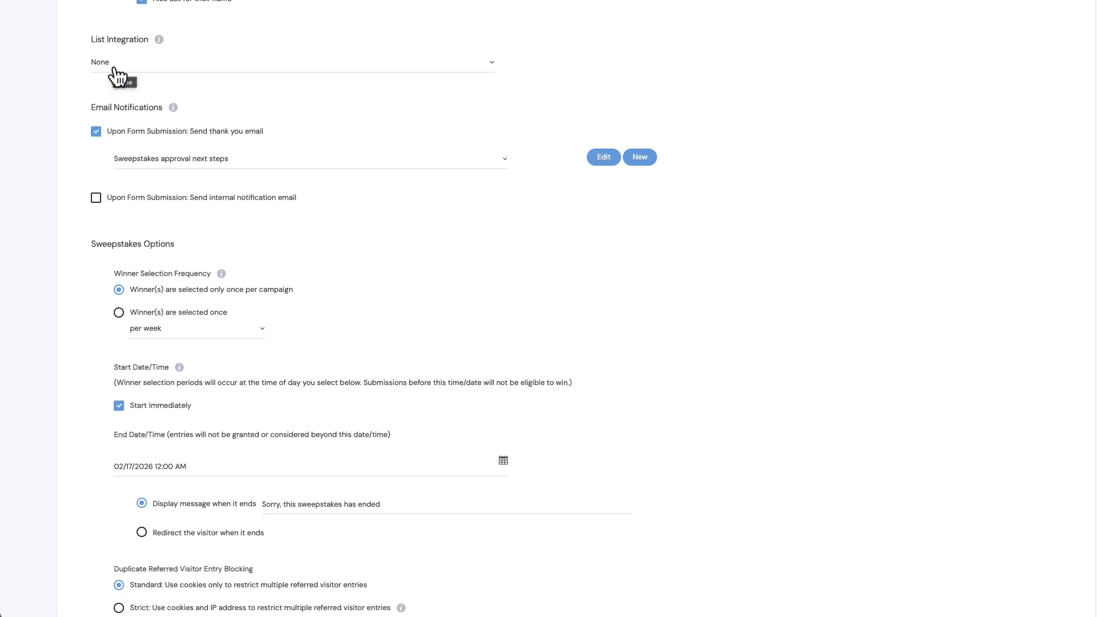
scroll(14, 80, up, 2)
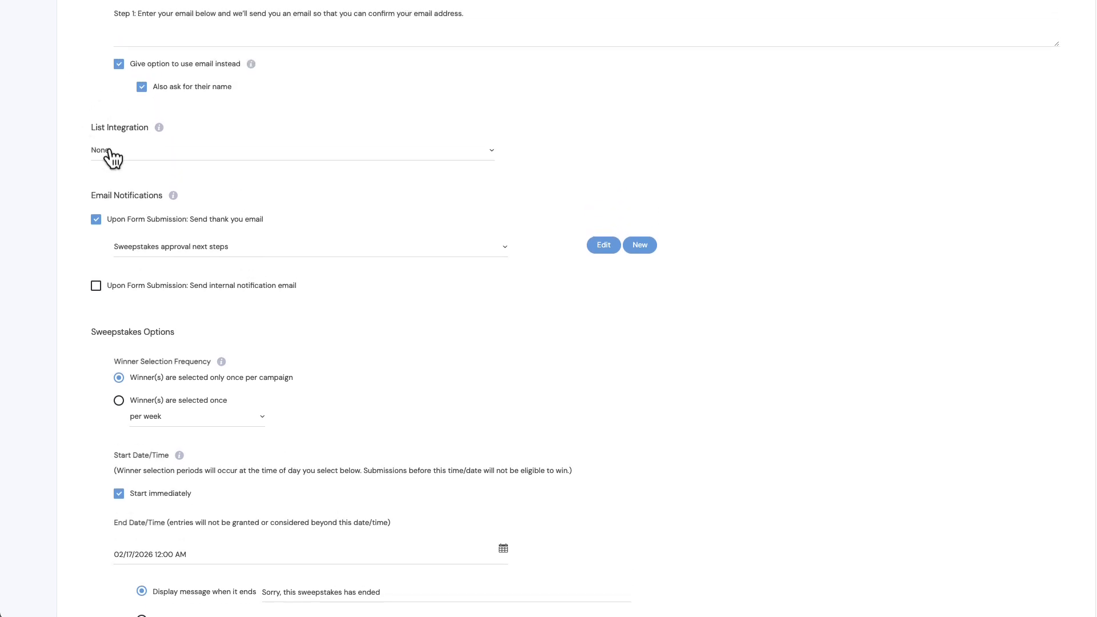
click(108, 153)
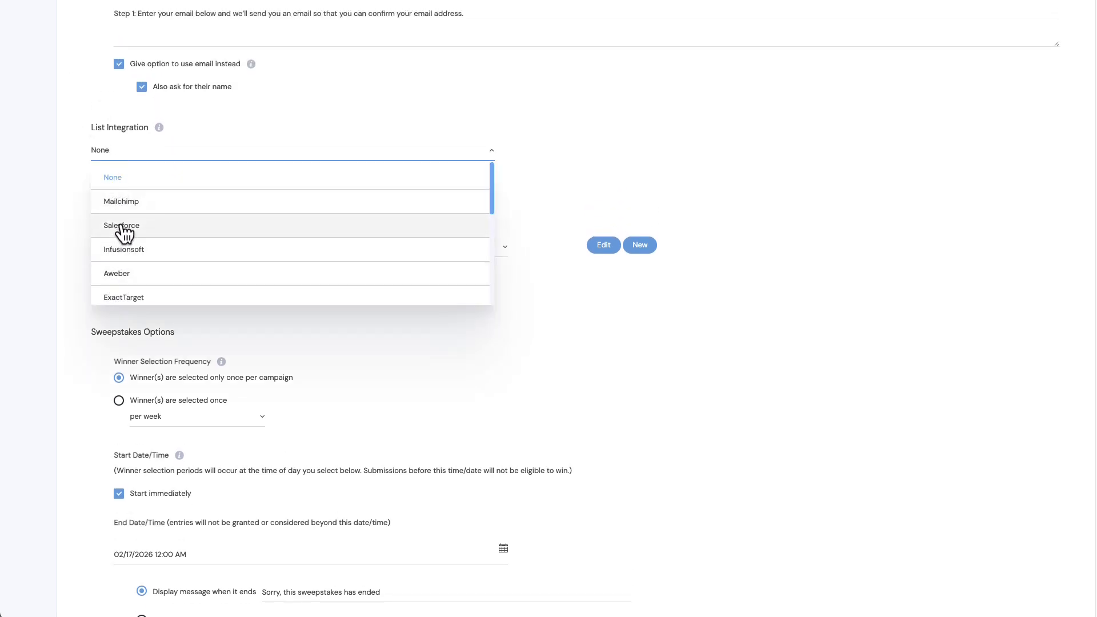
scroll(122, 232, down, 2)
scroll(122, 233, up, 2)
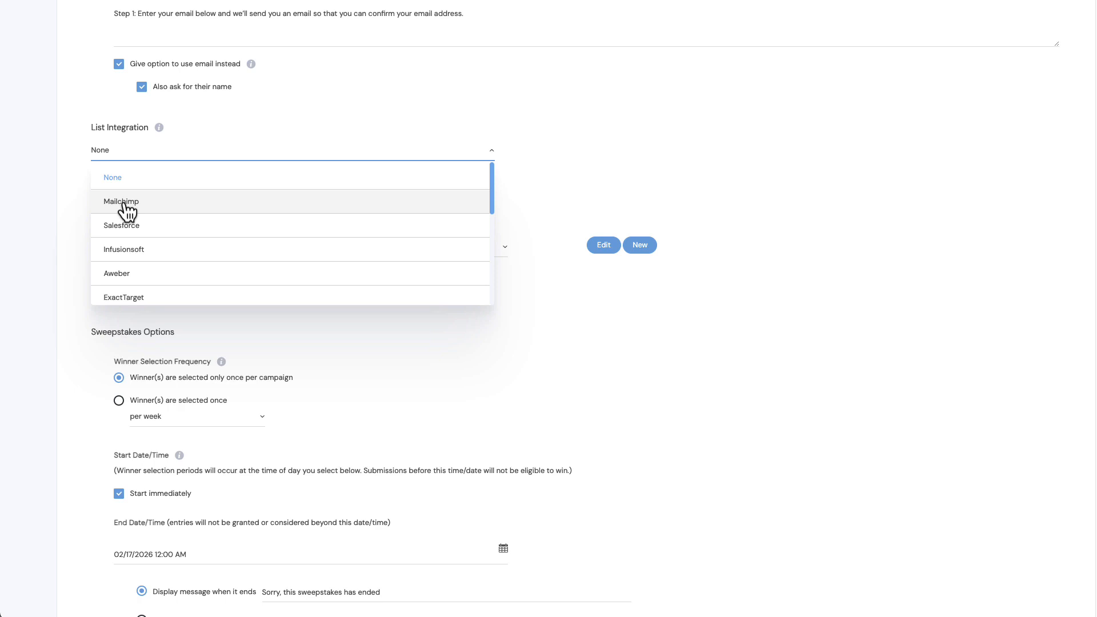
click(79, 189)
scroll(114, 195, down, 1)
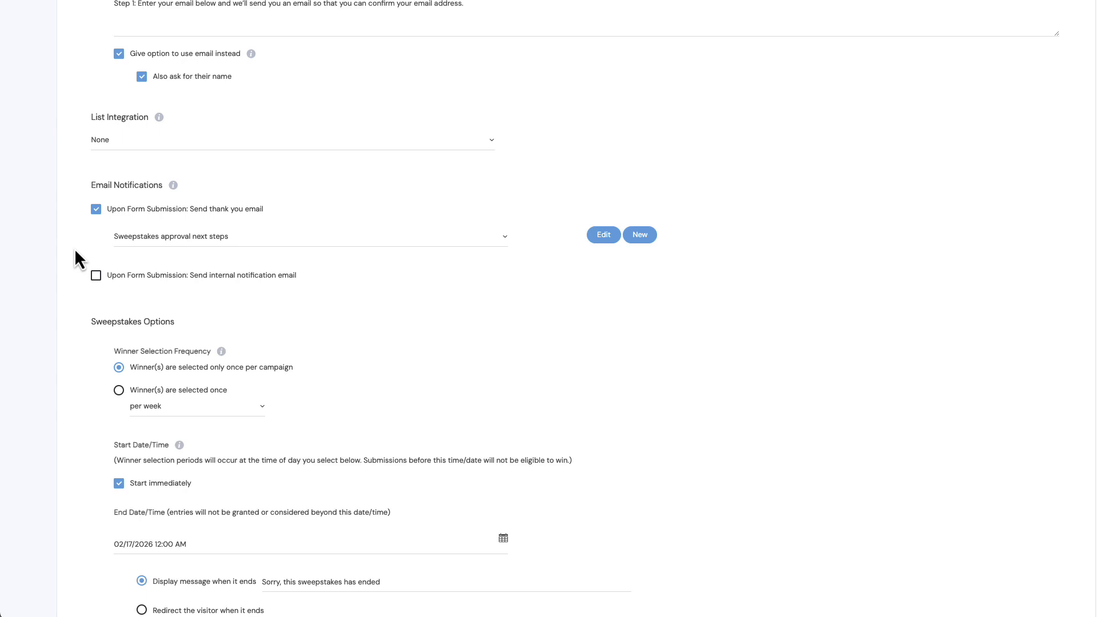
scroll(74, 259, down, 1)
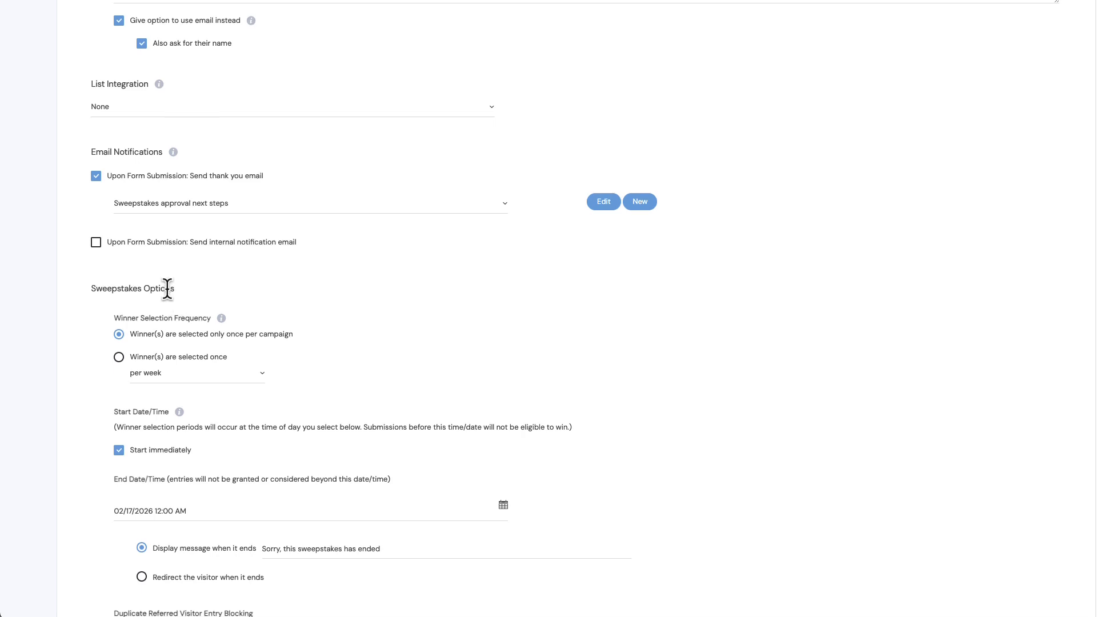
scroll(167, 294, down, 3)
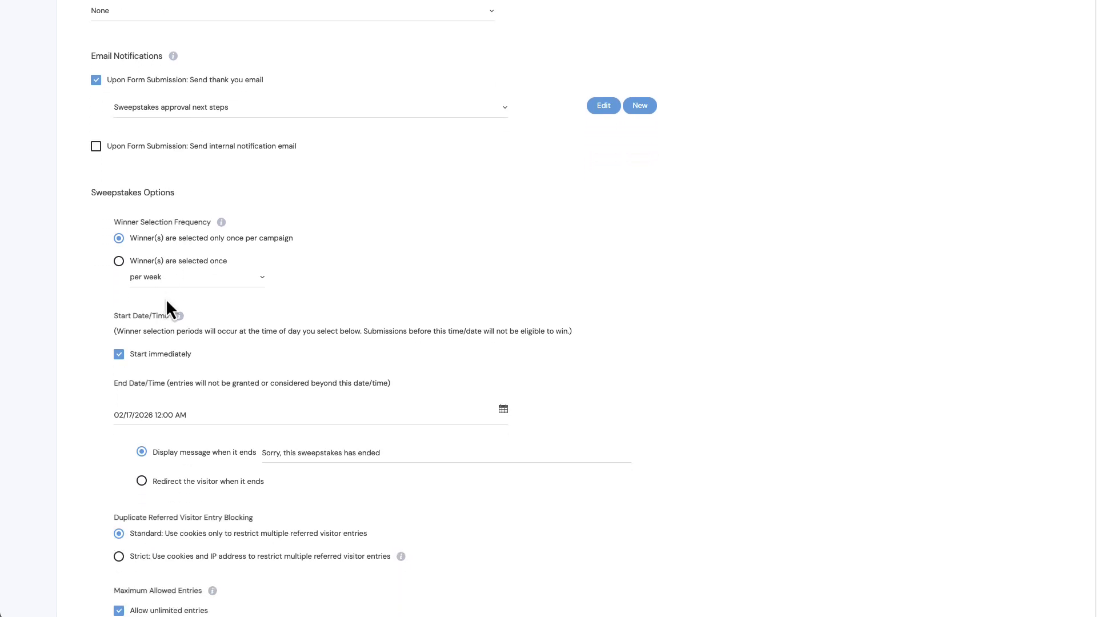
click(169, 283)
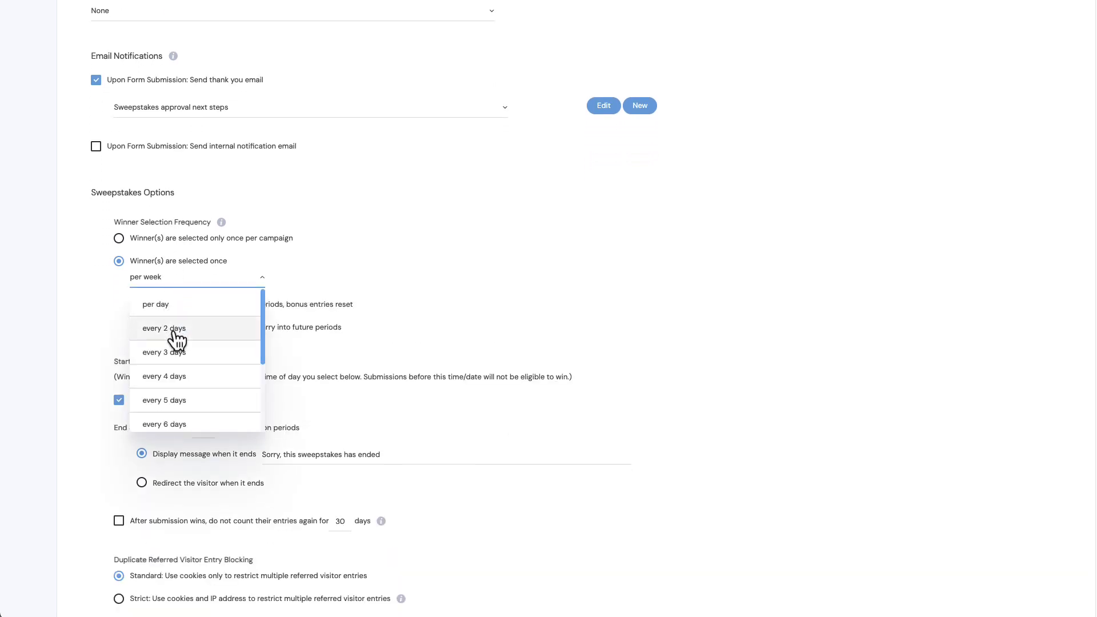
scroll(178, 341, down, 3)
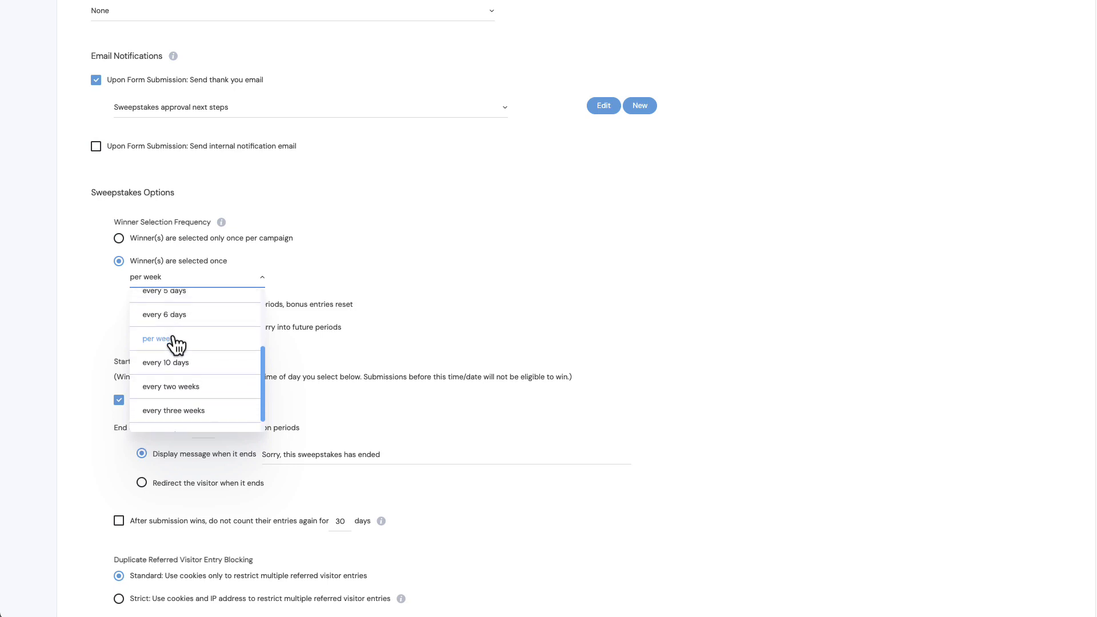
scroll(176, 411, down, 1)
scroll(177, 407, up, 5)
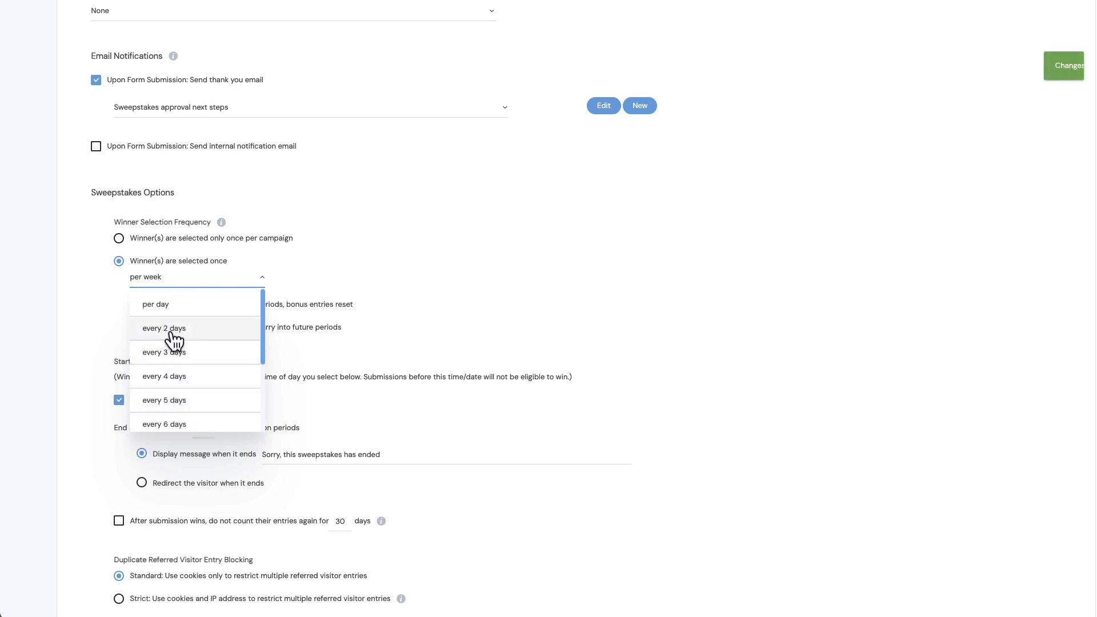
click(73, 276)
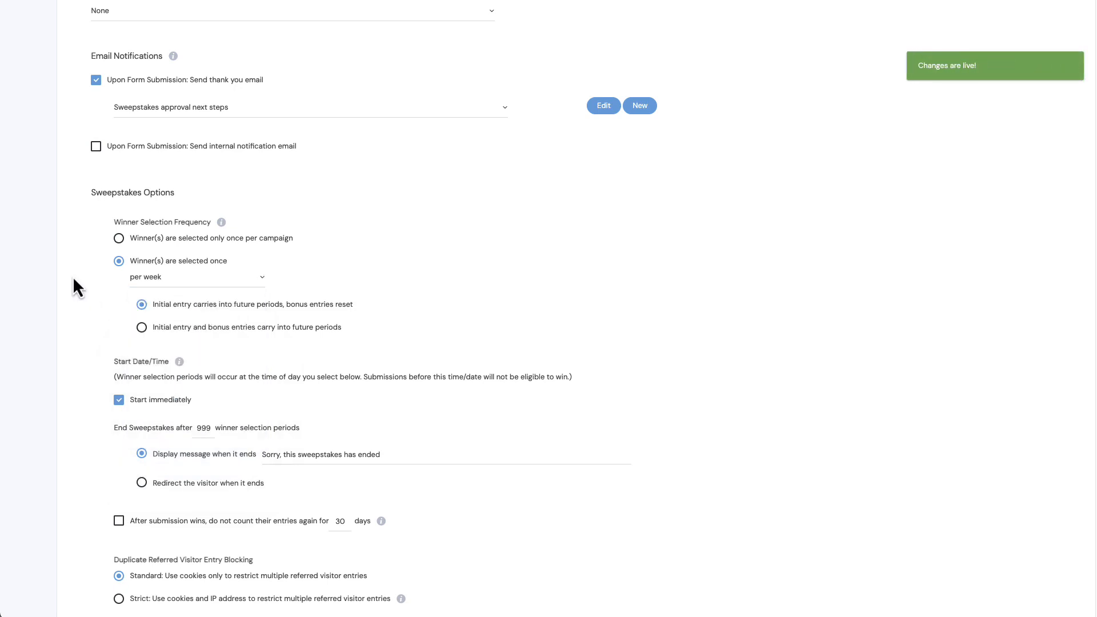
click(118, 238)
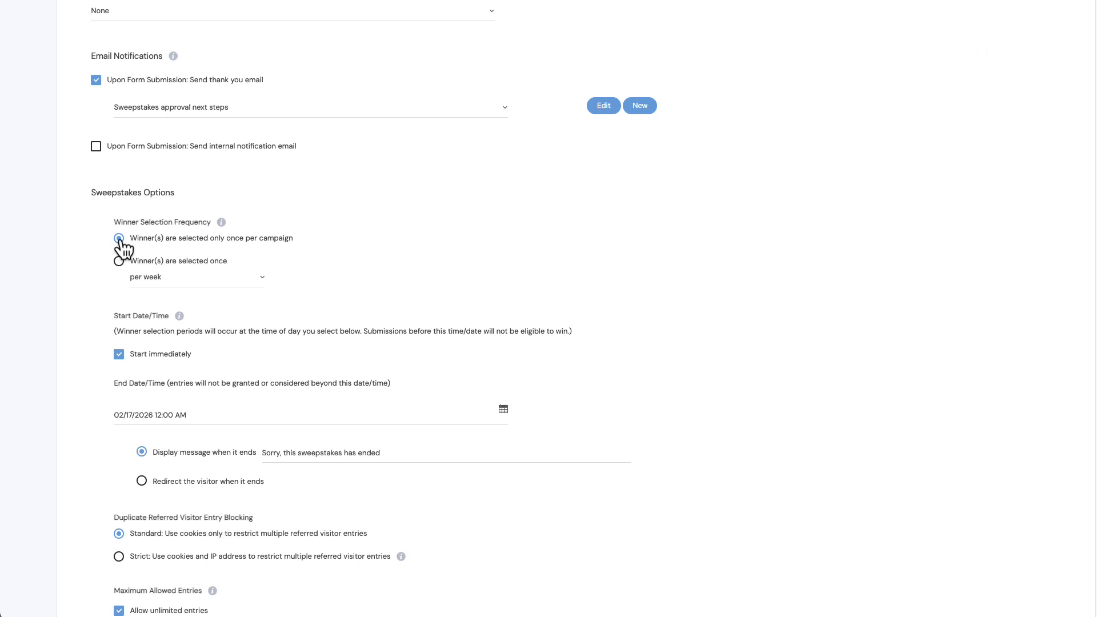
scroll(122, 240, down, 1)
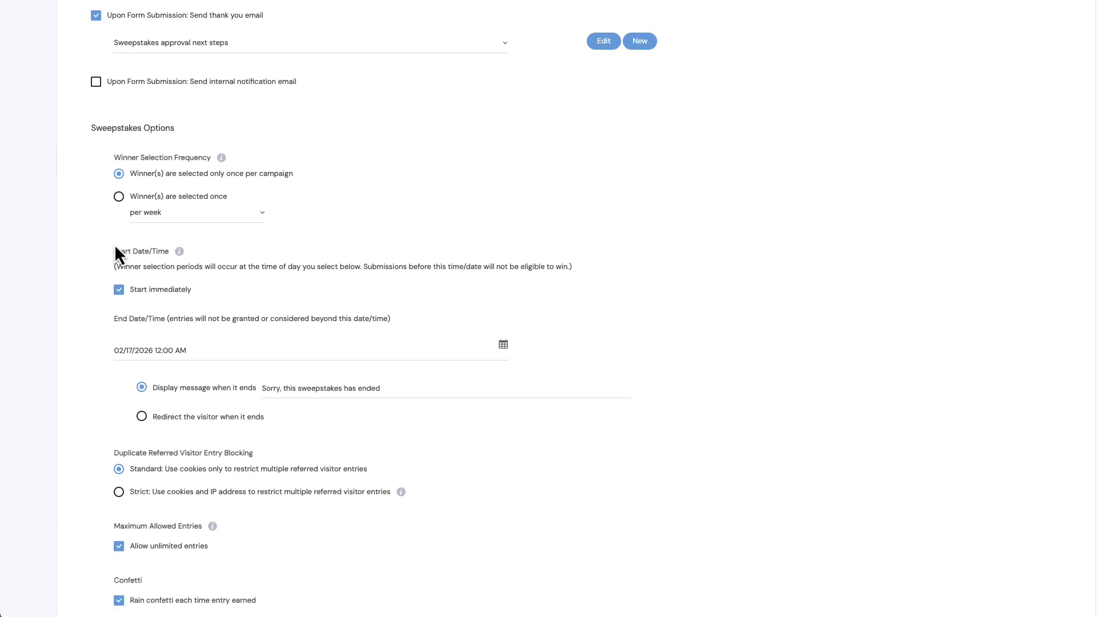
click(119, 198)
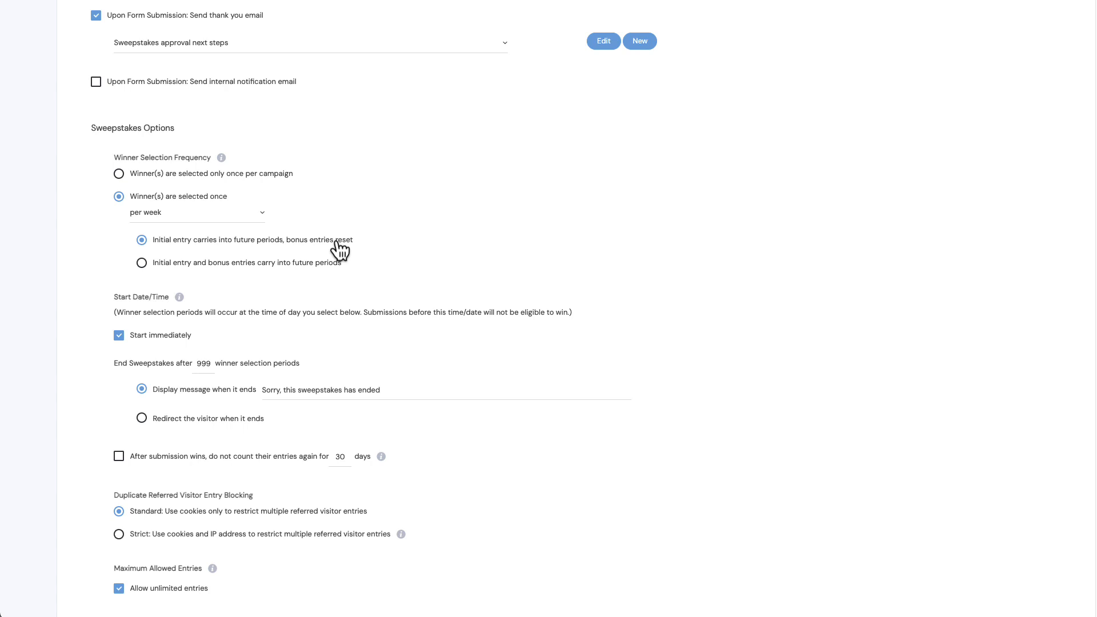
click(142, 263)
click(119, 174)
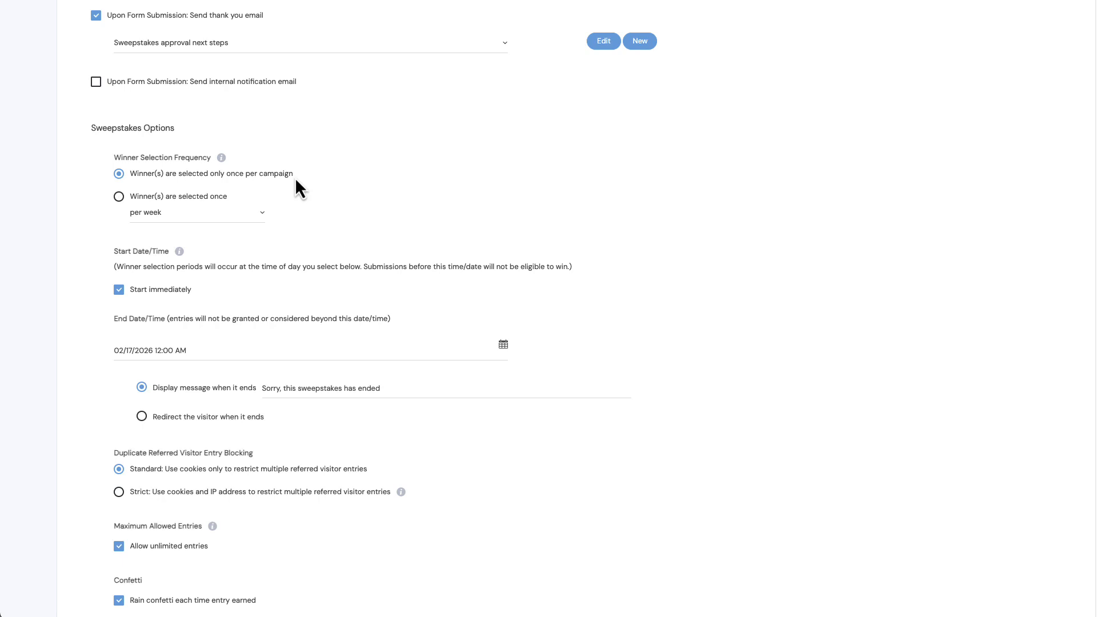
- Set the sweepstakes end date/time to 12/31/2025 12:00 AM
scroll(296, 181, down, 1)
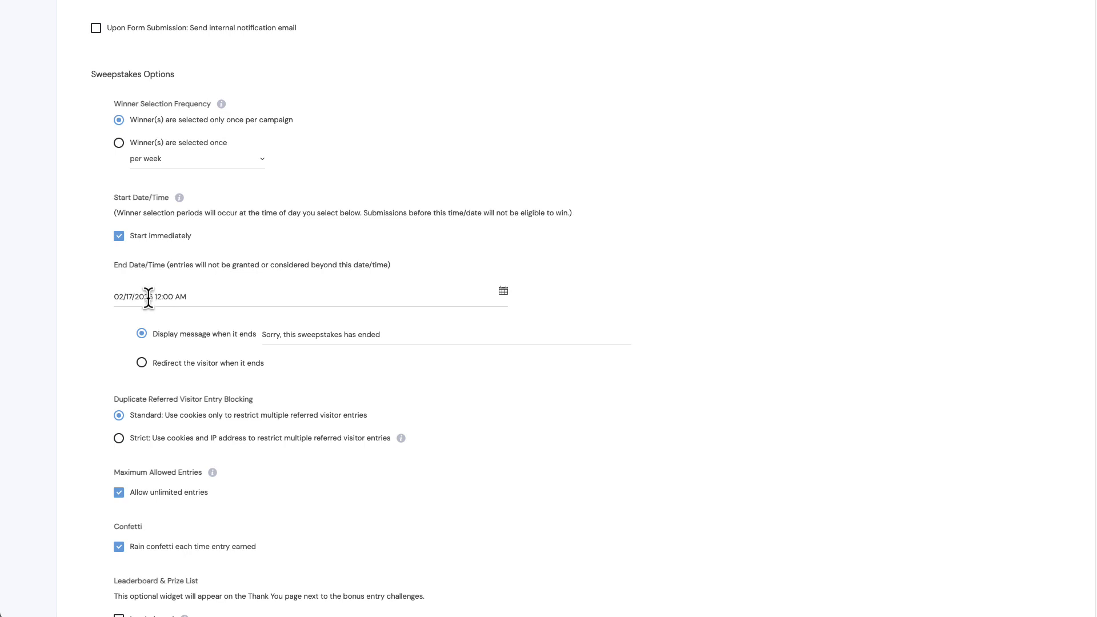
click(148, 297)
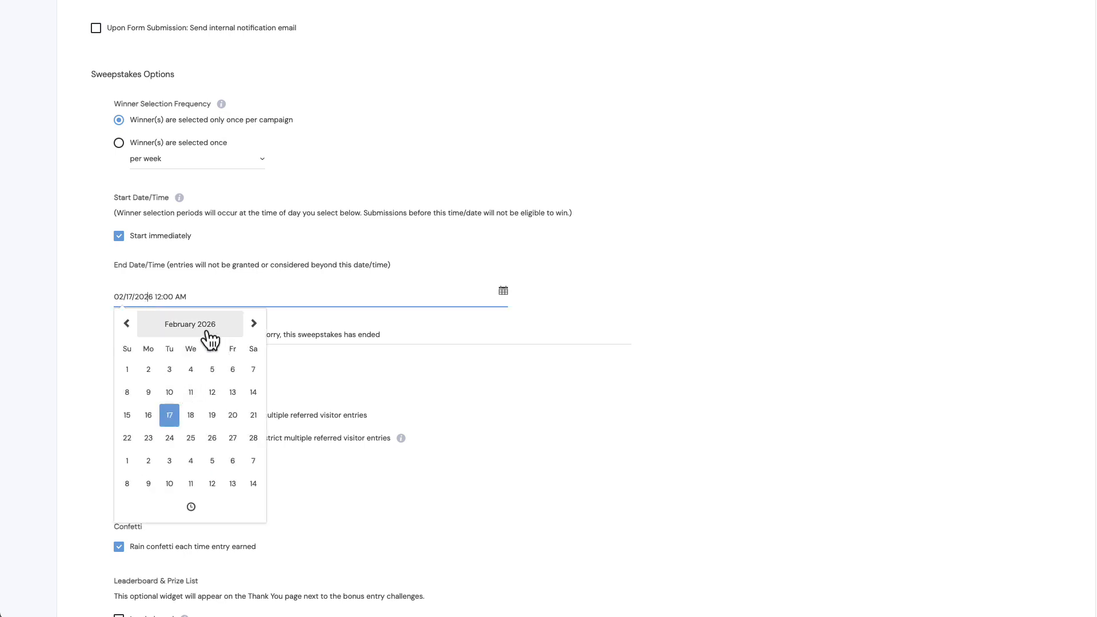
click(127, 324)
click(128, 324)
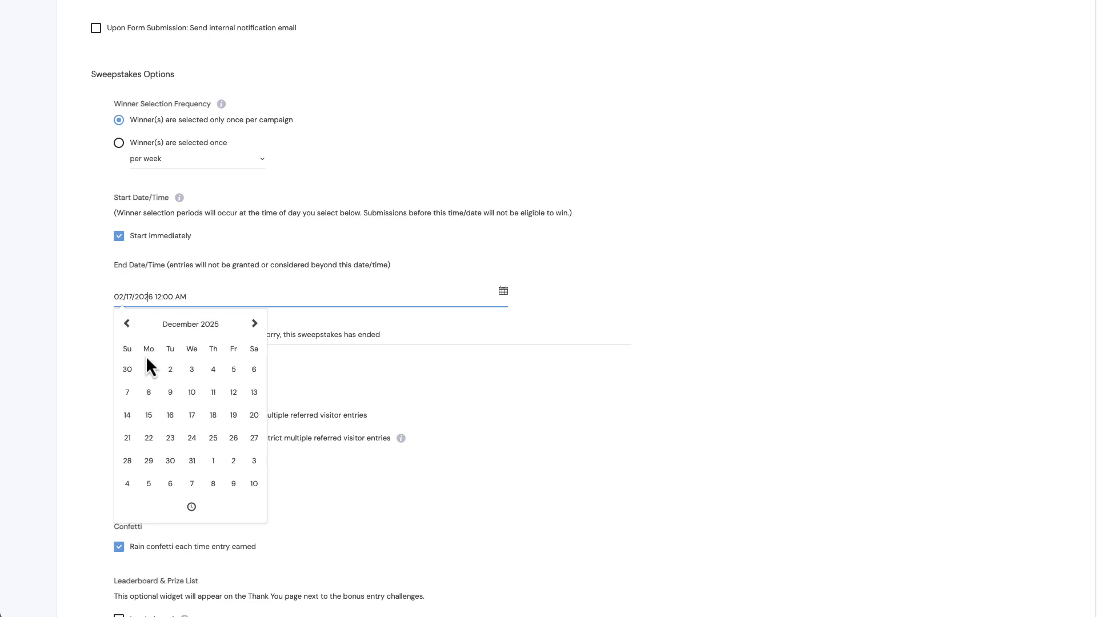
click(192, 462)
click(192, 507)
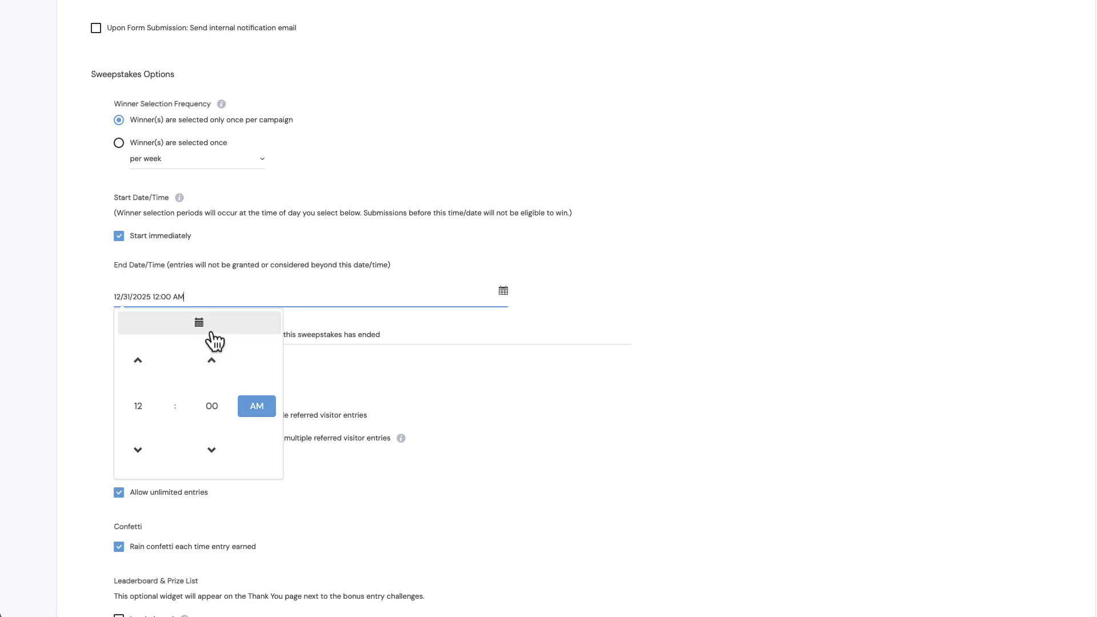
click(328, 374)
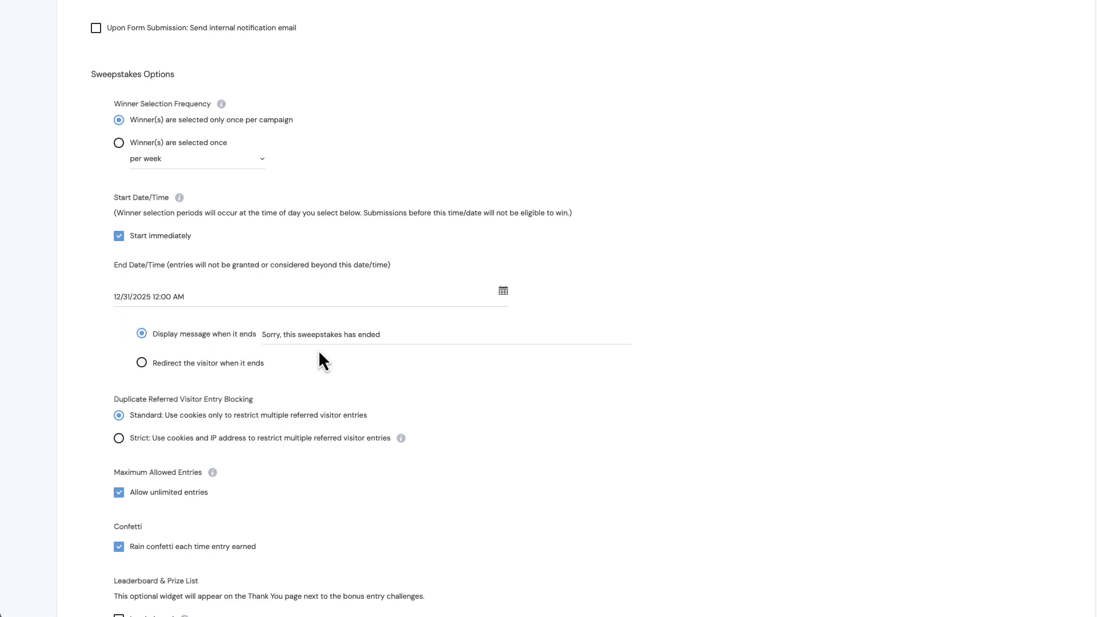
- Try the strict cookies and IP address option for duplicate referred visitor blocking, and return to the standard option
scroll(126, 305, down, 3)
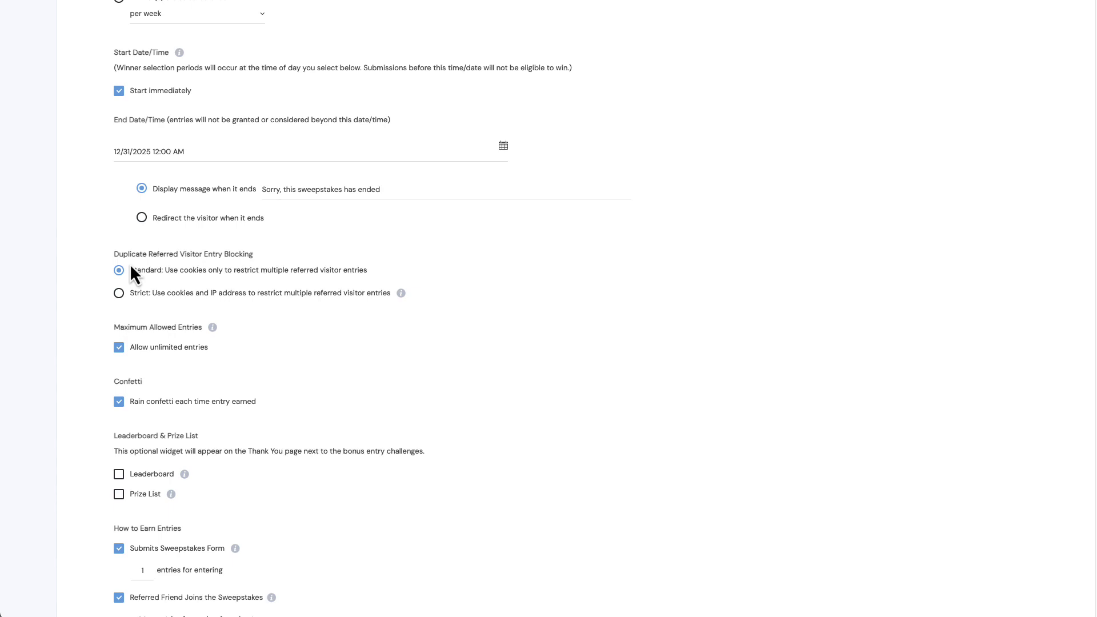
click(119, 294)
click(119, 271)
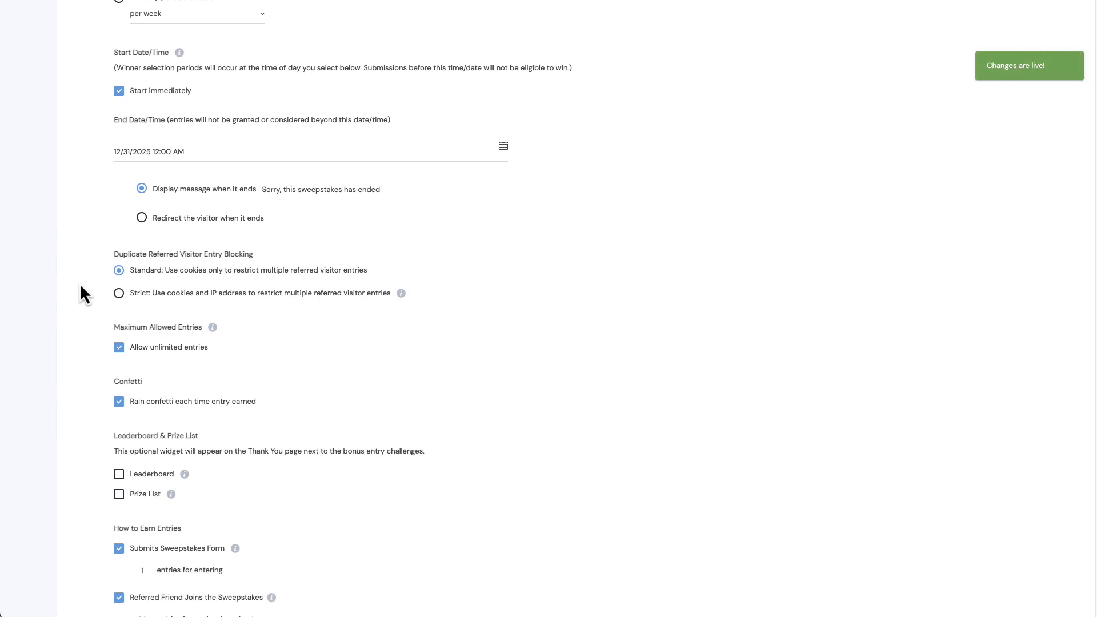
- Try the Leaderboard and Prize List options for the Thank You page, and turn both off again
scroll(80, 285, down, 3)
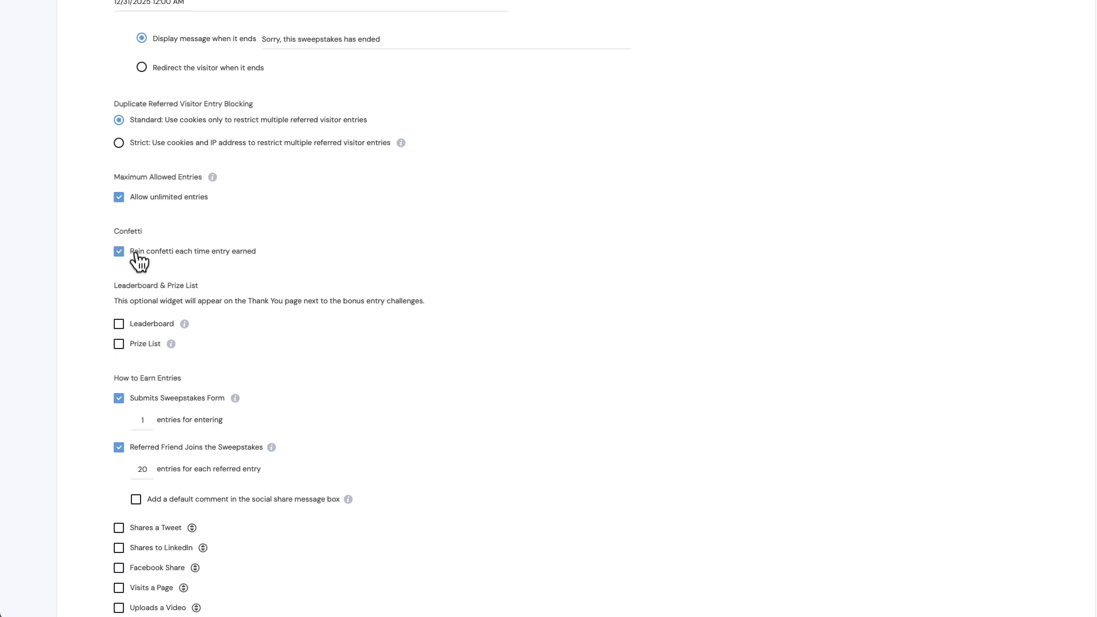
scroll(122, 258, down, 2)
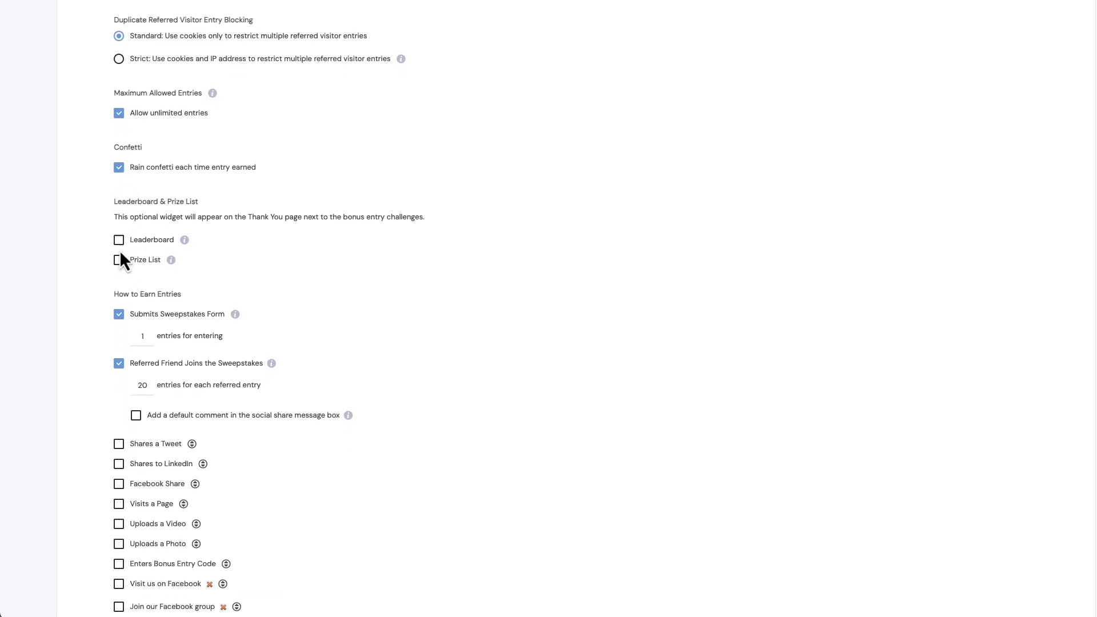
scroll(119, 251, down, 2)
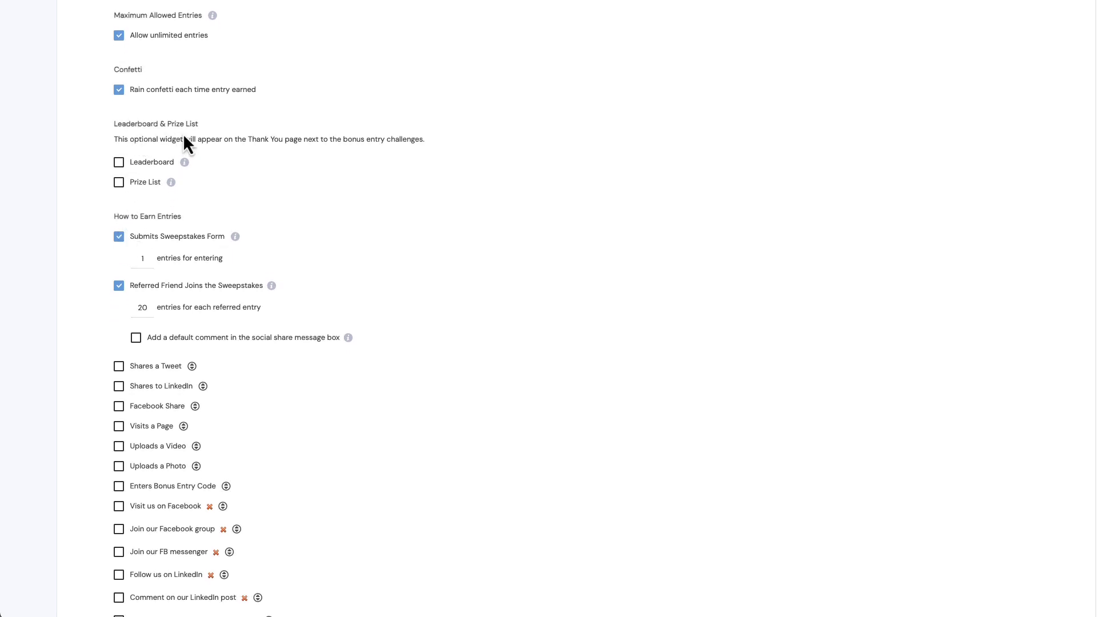
click(120, 163)
click(120, 163)
click(120, 185)
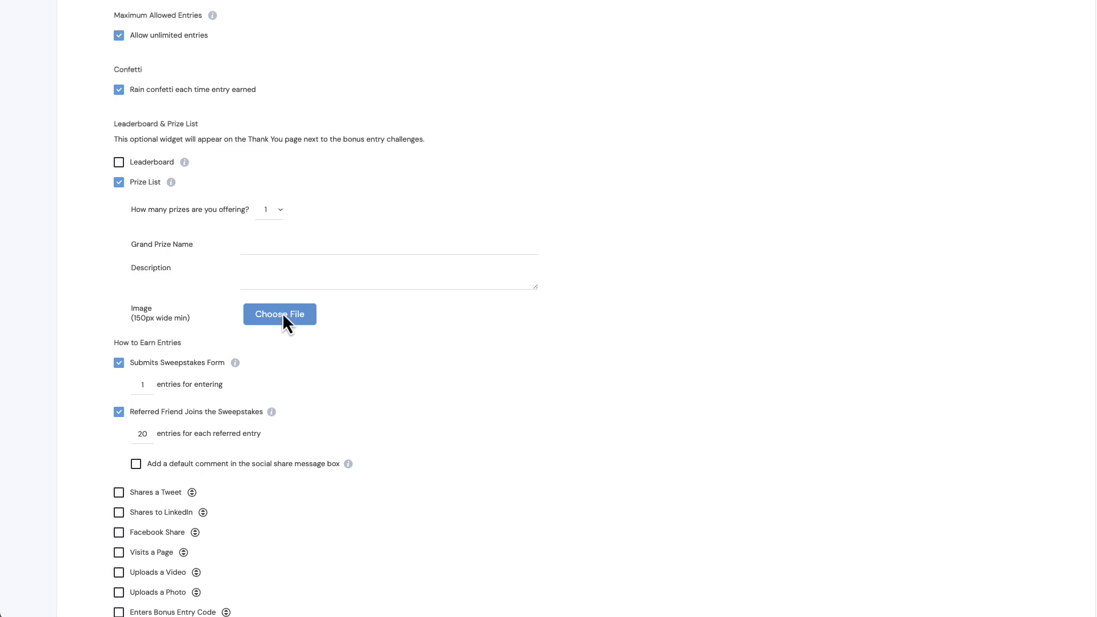
click(120, 183)
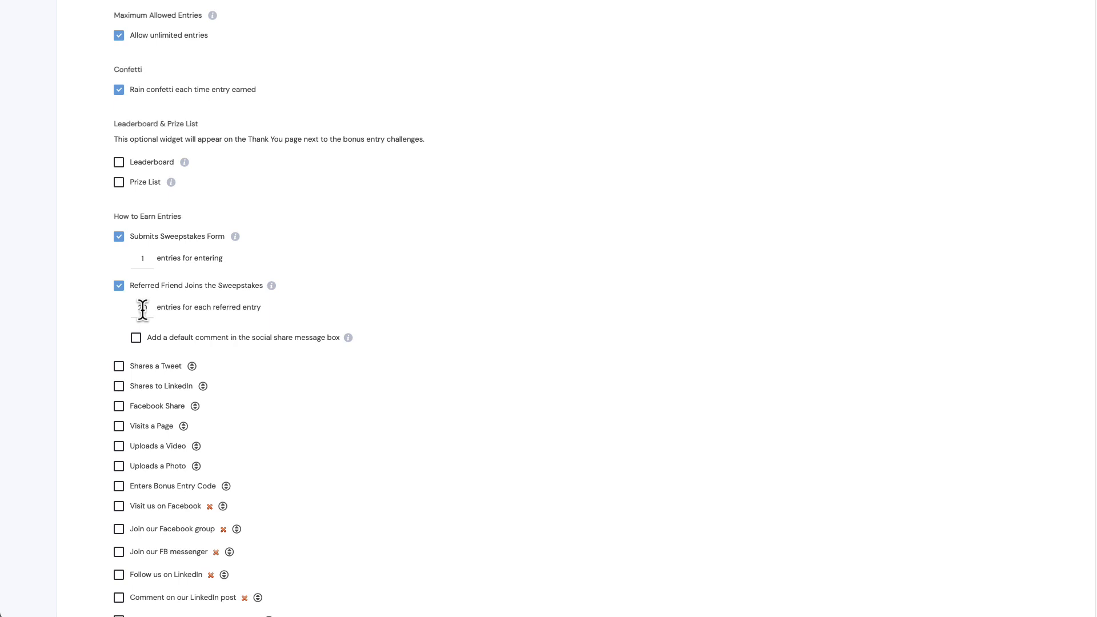
- Try awarding entries for a Facebook Share, and turn that option off again
scroll(143, 309, down, 1)
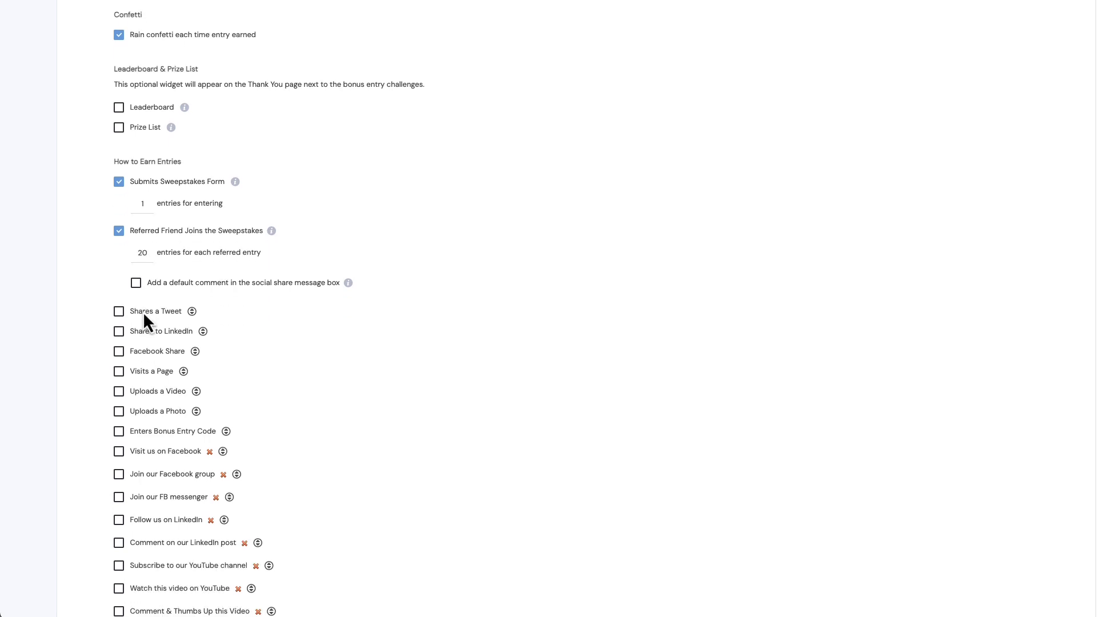
scroll(120, 320, down, 2)
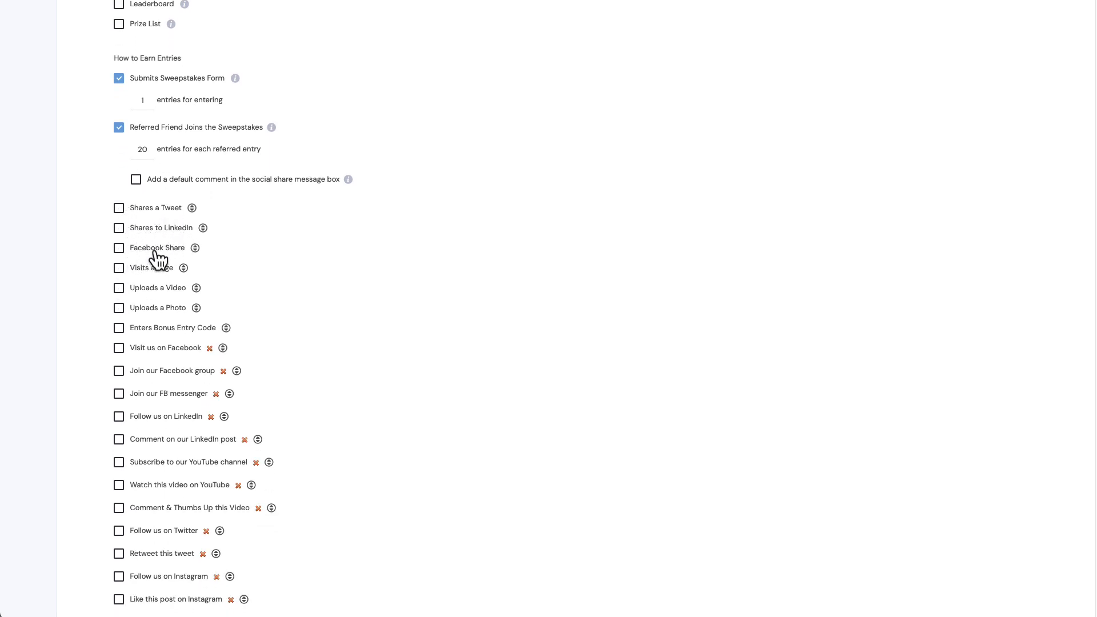
click(119, 249)
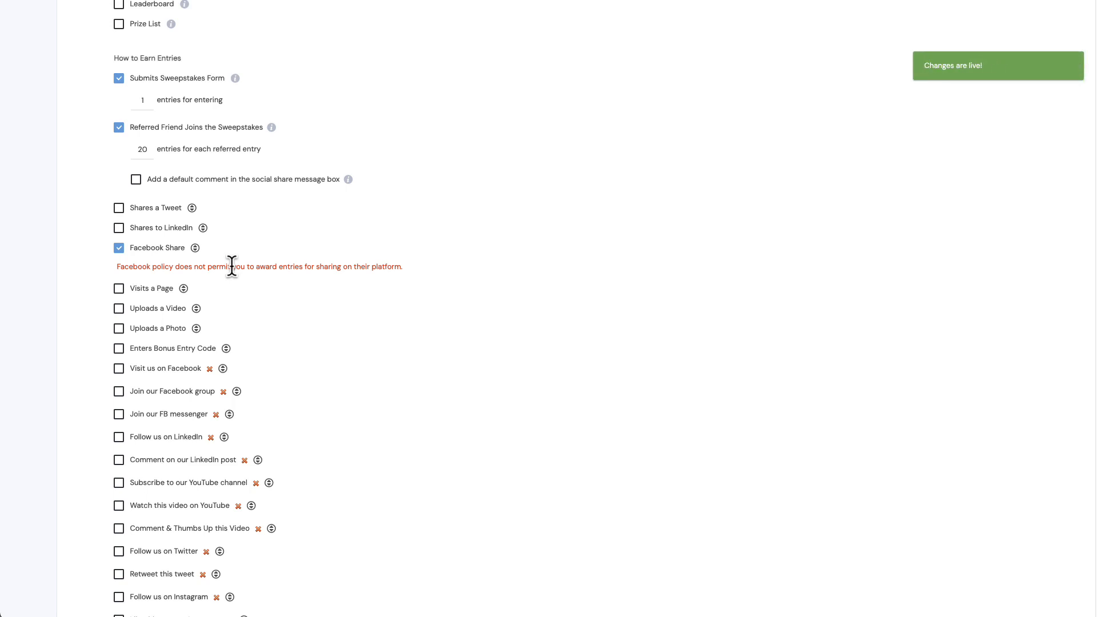
click(119, 250)
- Look through the remaining bonus entry challenges and proceed to the campaign's Design stage
scroll(120, 252, down, 2)
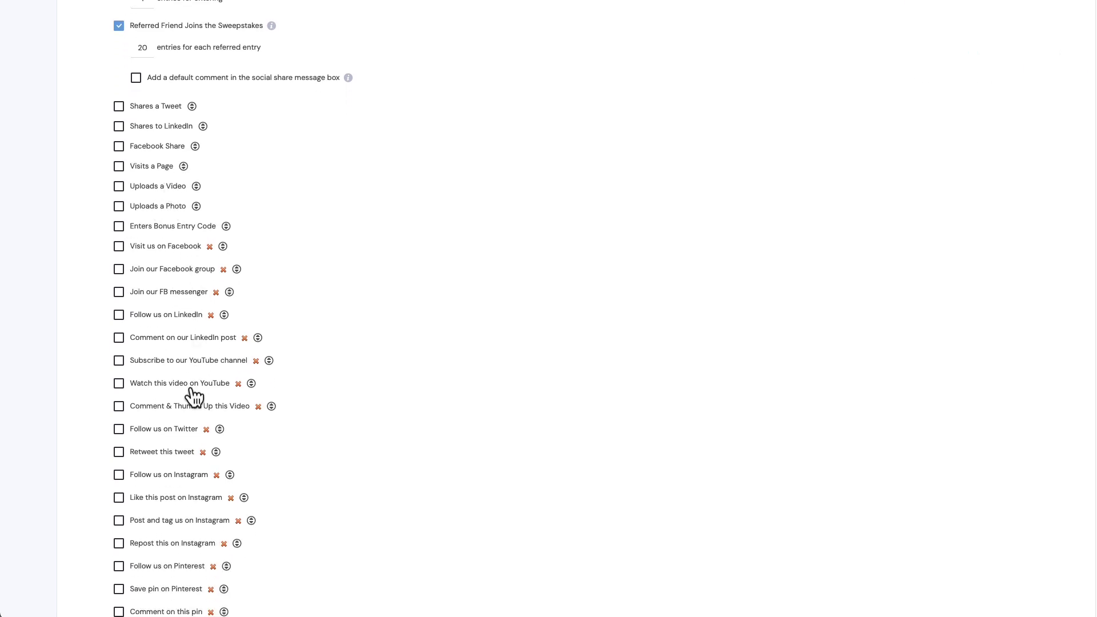
scroll(190, 394, down, 3)
scroll(187, 390, down, 3)
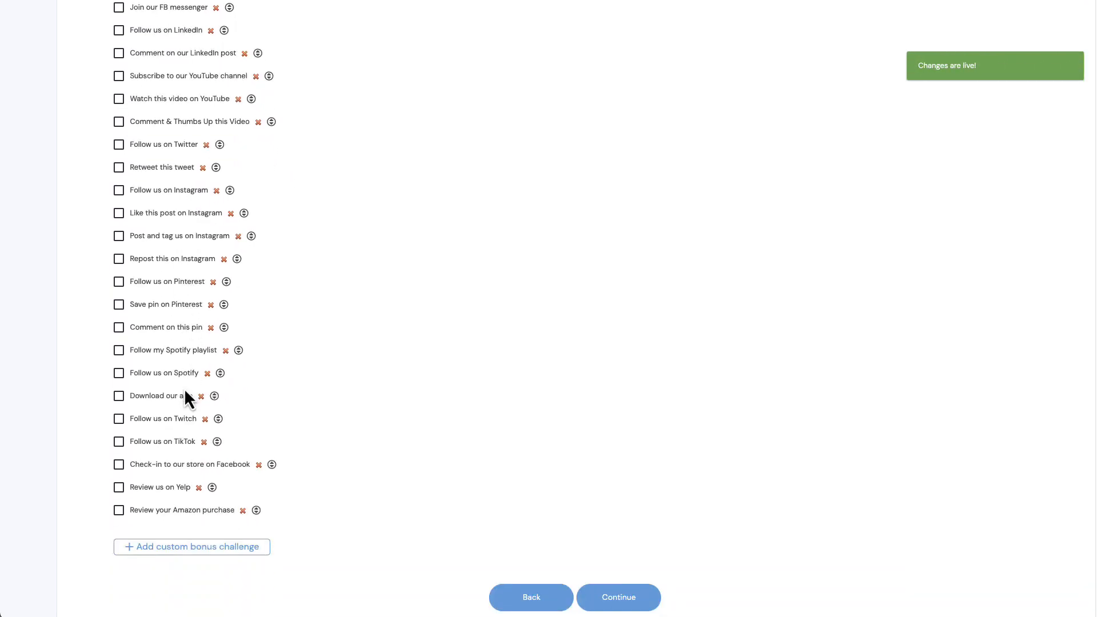
scroll(185, 395, down, 1)
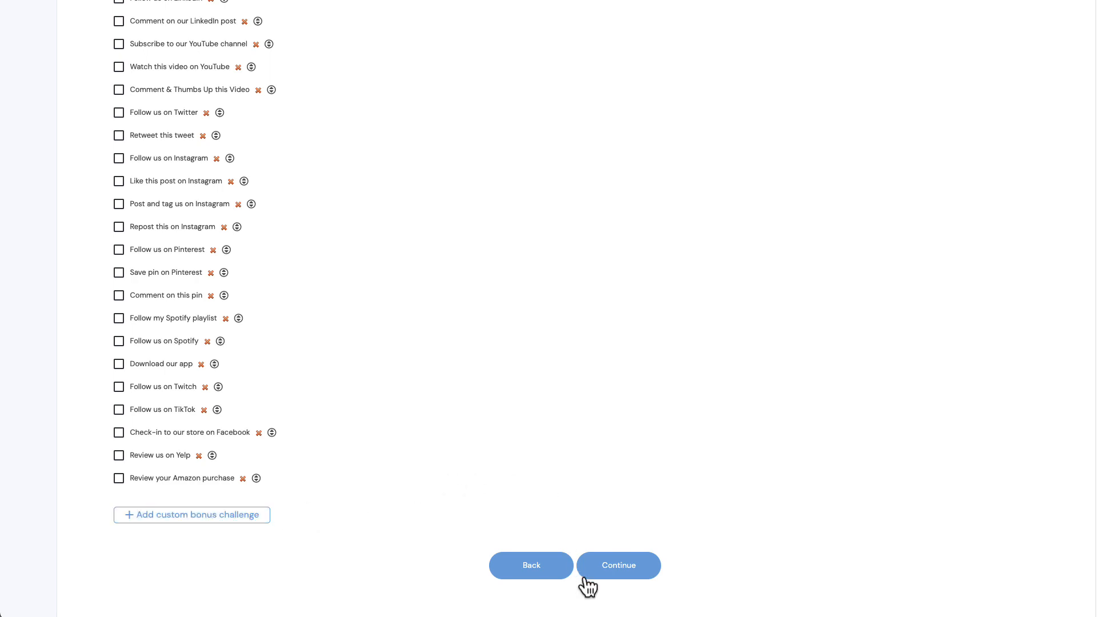
click(613, 566)
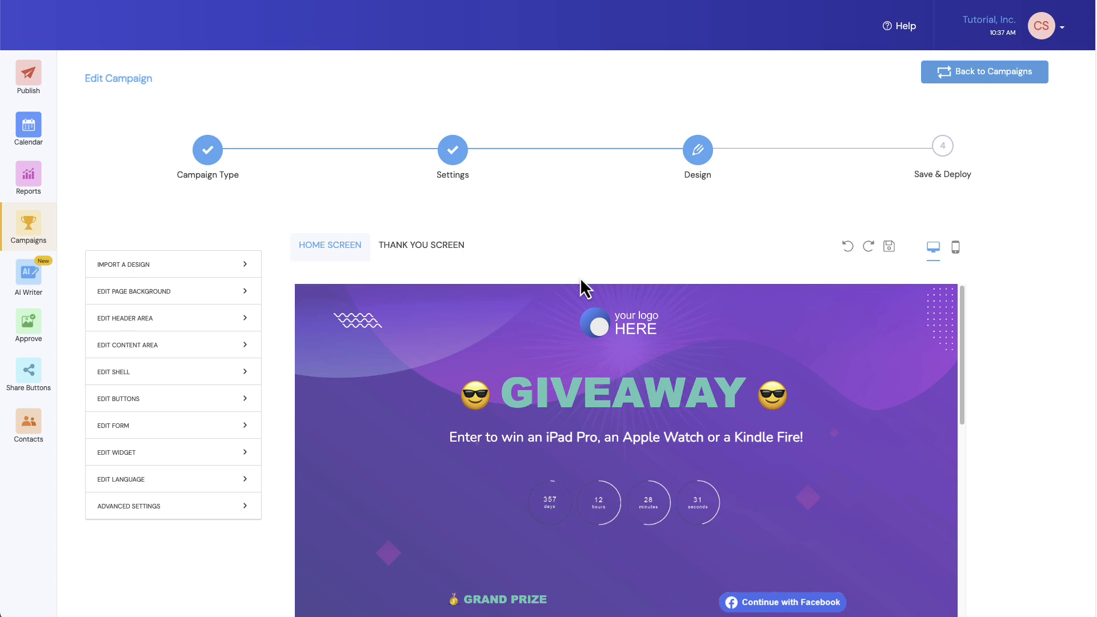
- Inspect the home screen's header logo and GIVEAWAY headline, and check the Thank You screen's layout
click(631, 329)
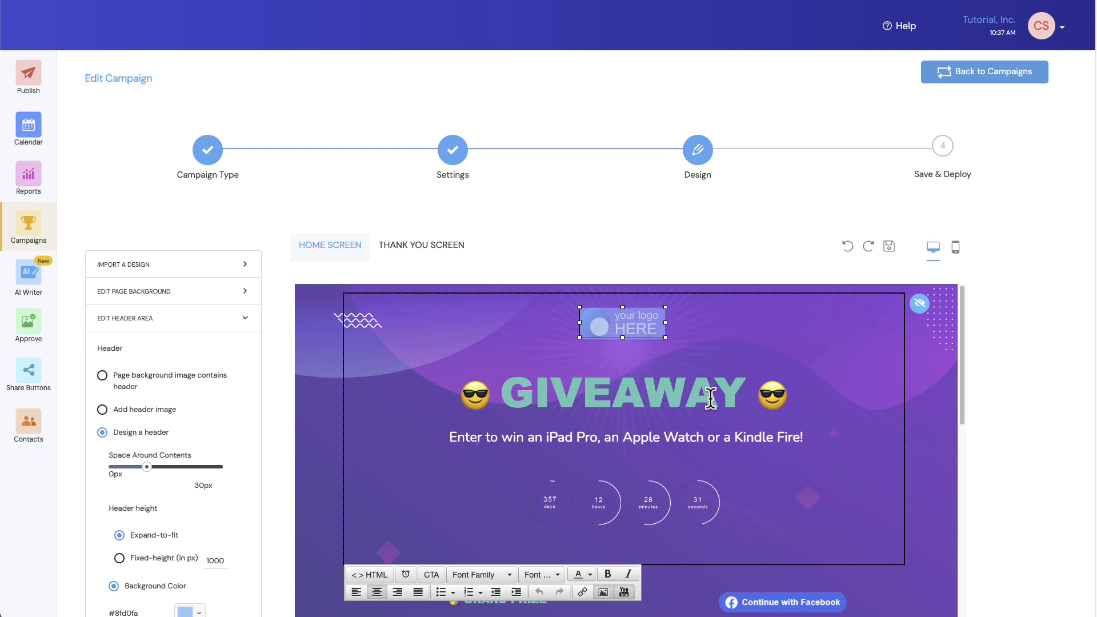
click(643, 395)
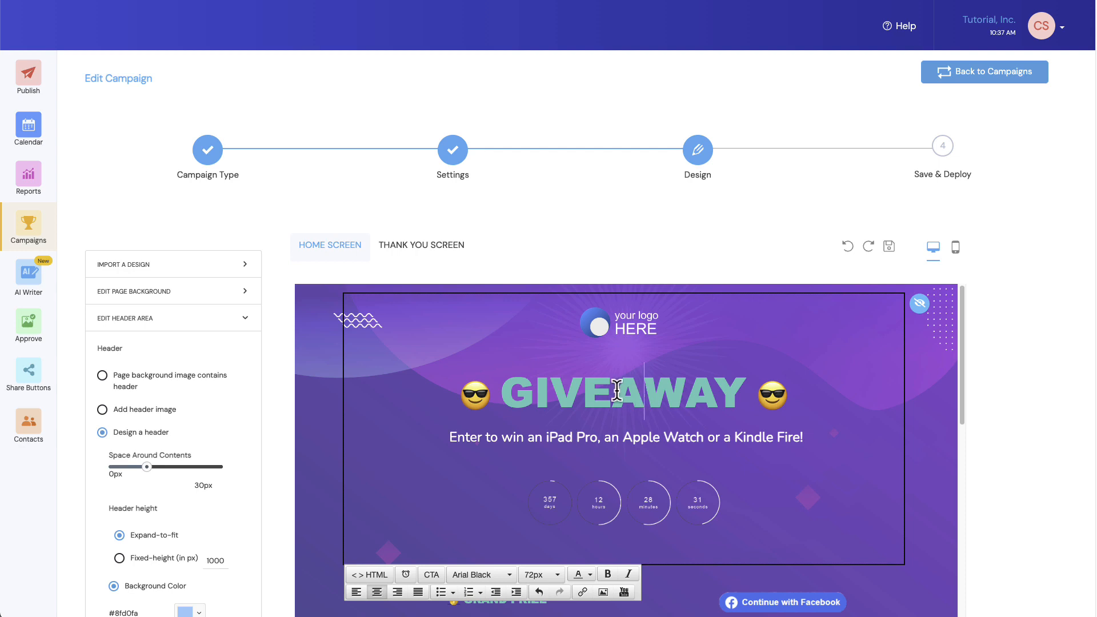
click(437, 248)
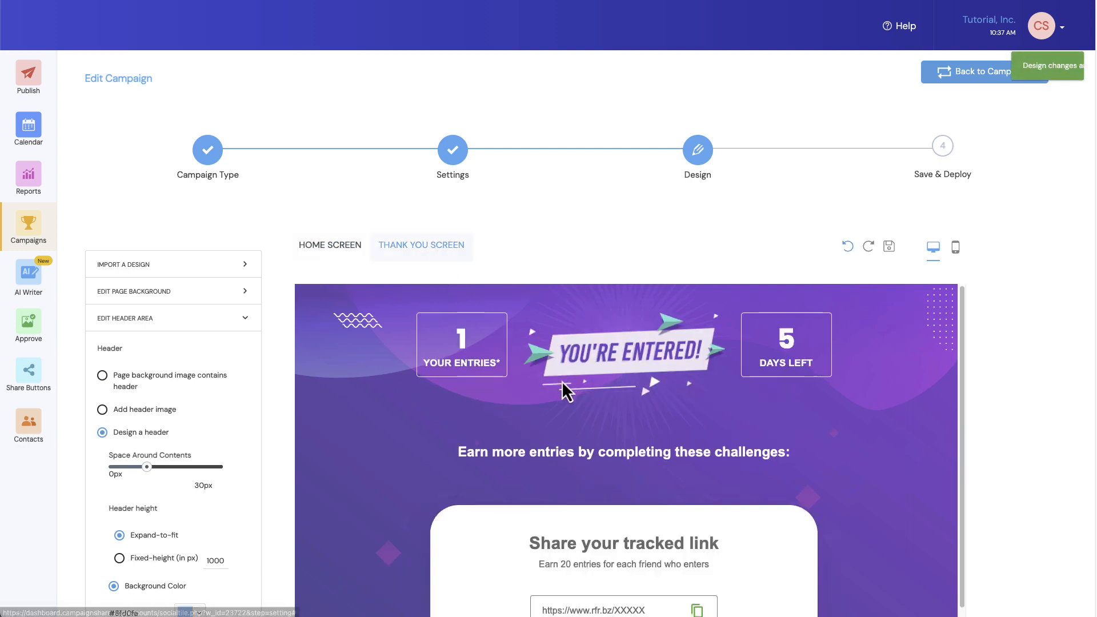
scroll(559, 413, down, 3)
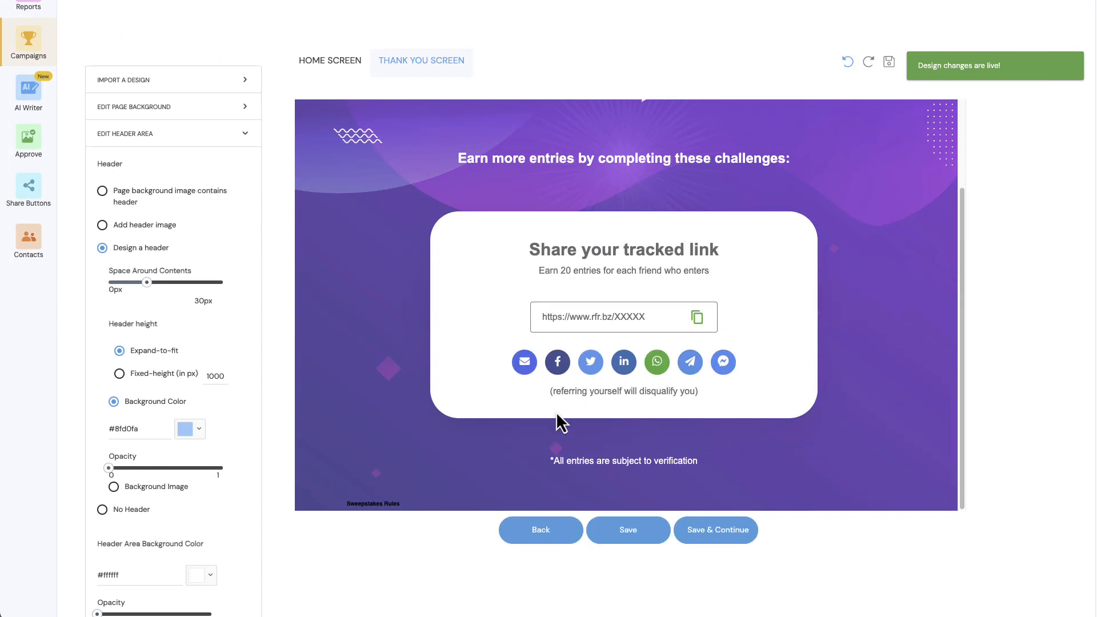
scroll(557, 399, up, 3)
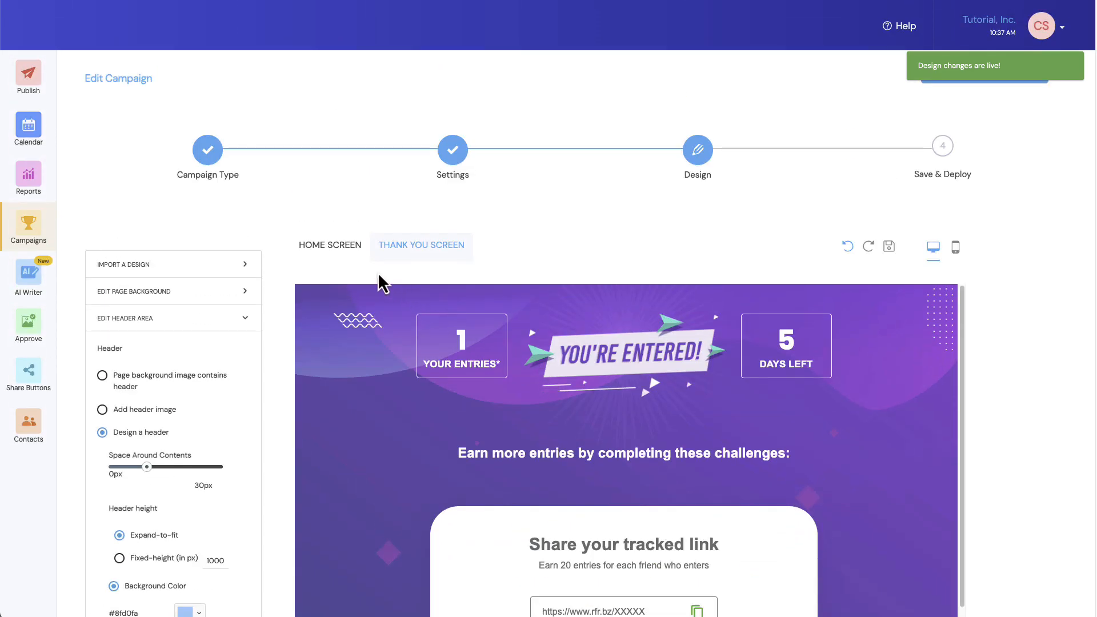
- Return to the home screen design and inspect its prize sections, the third prize image and the GIVEAWAY headline
click(330, 250)
scroll(422, 384, down, 5)
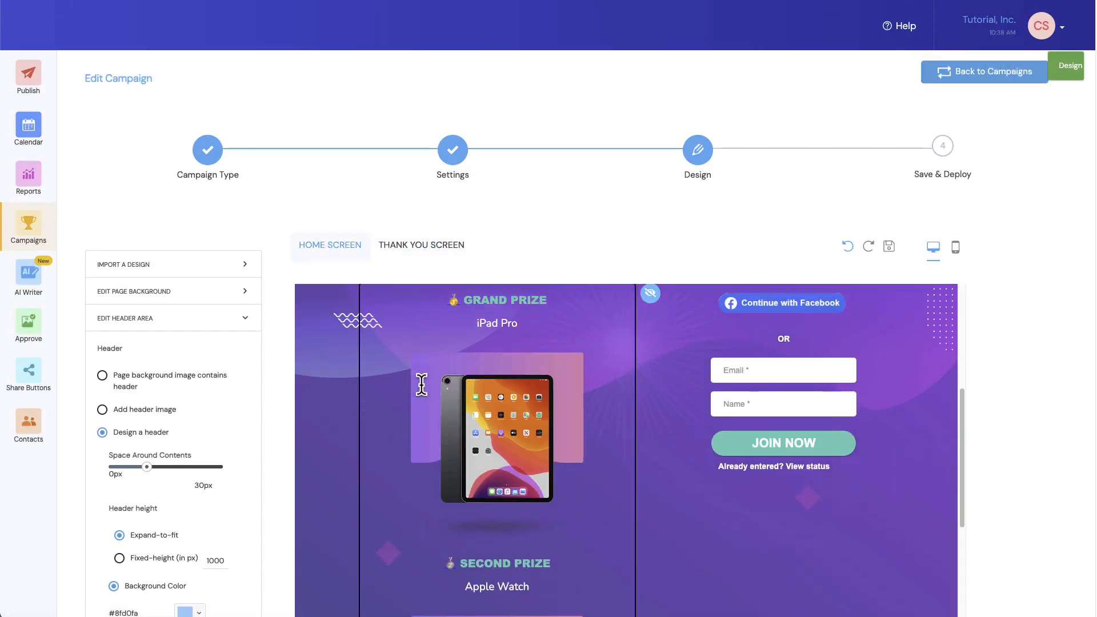
scroll(540, 494, down, 3)
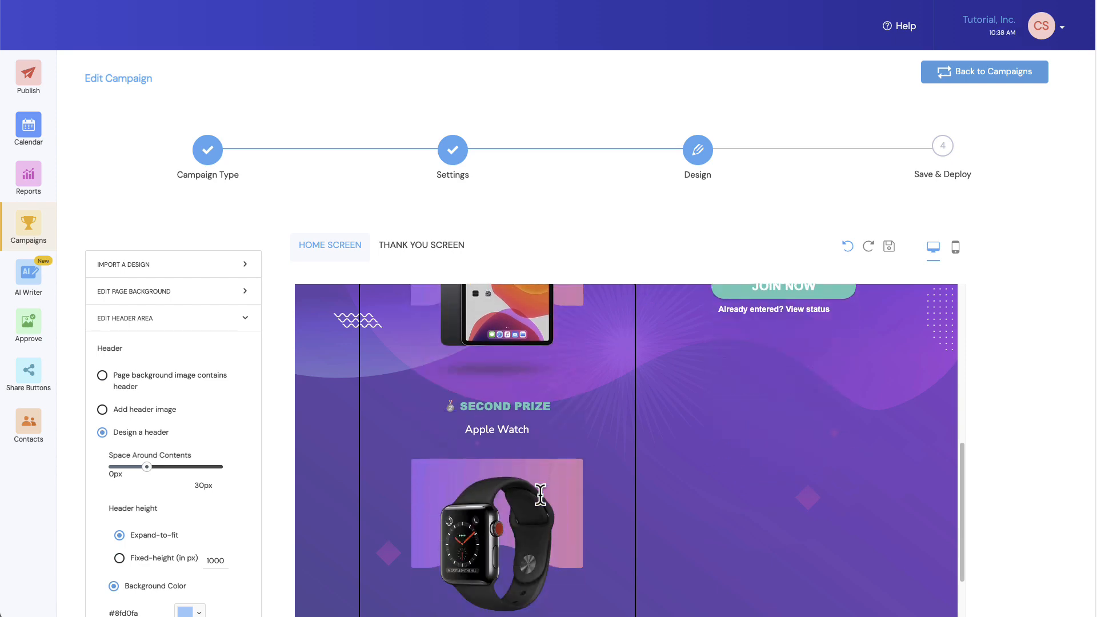
scroll(540, 494, down, 3)
click(504, 487)
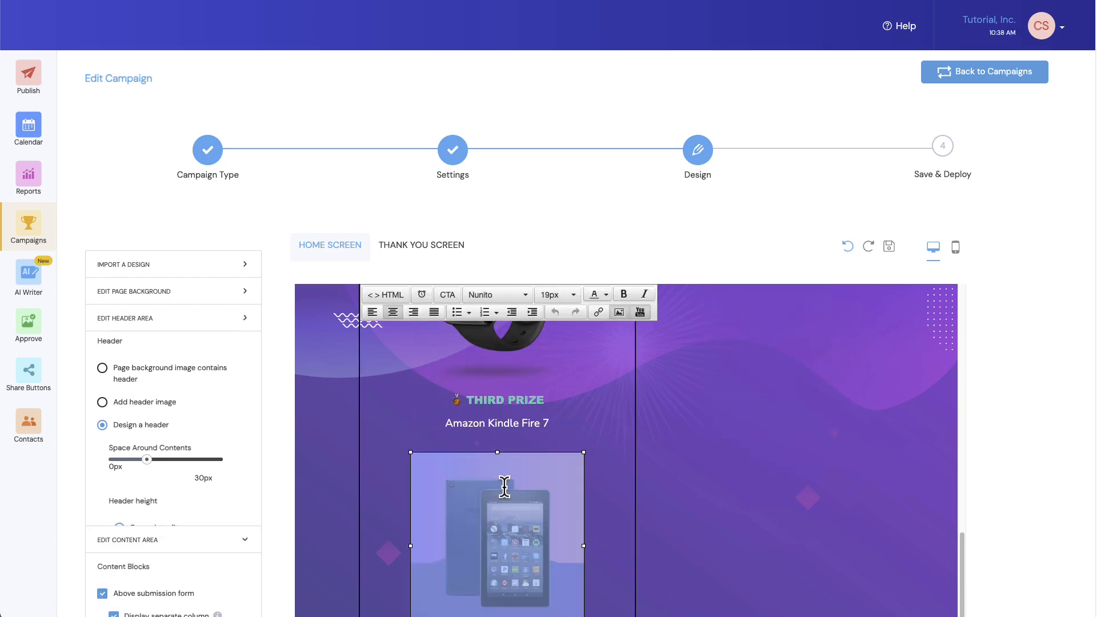
scroll(504, 487, up, 10)
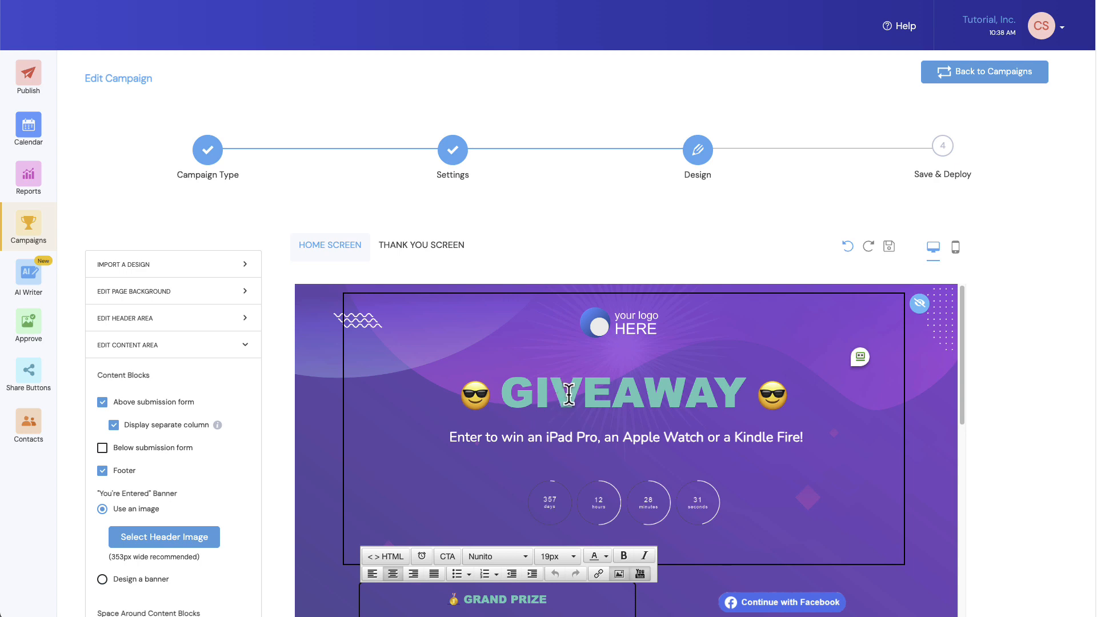
click(584, 394)
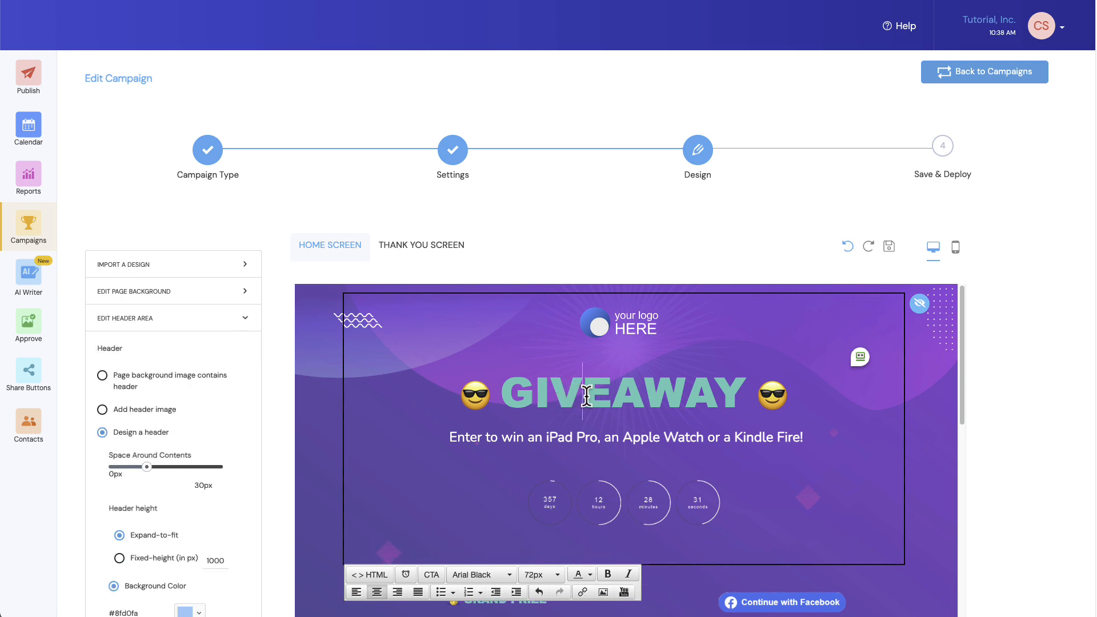
- Change the page title in the advanced SEO settings to "Join our iPad giveaway!"
click(276, 371)
scroll(275, 369, down, 1)
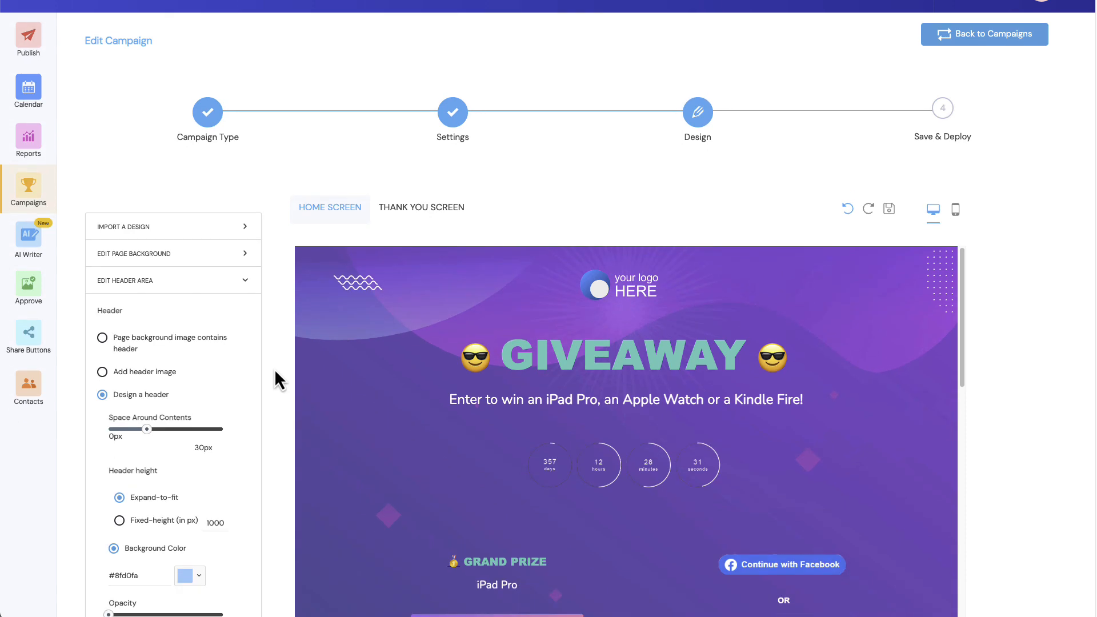
scroll(273, 368, down, 10)
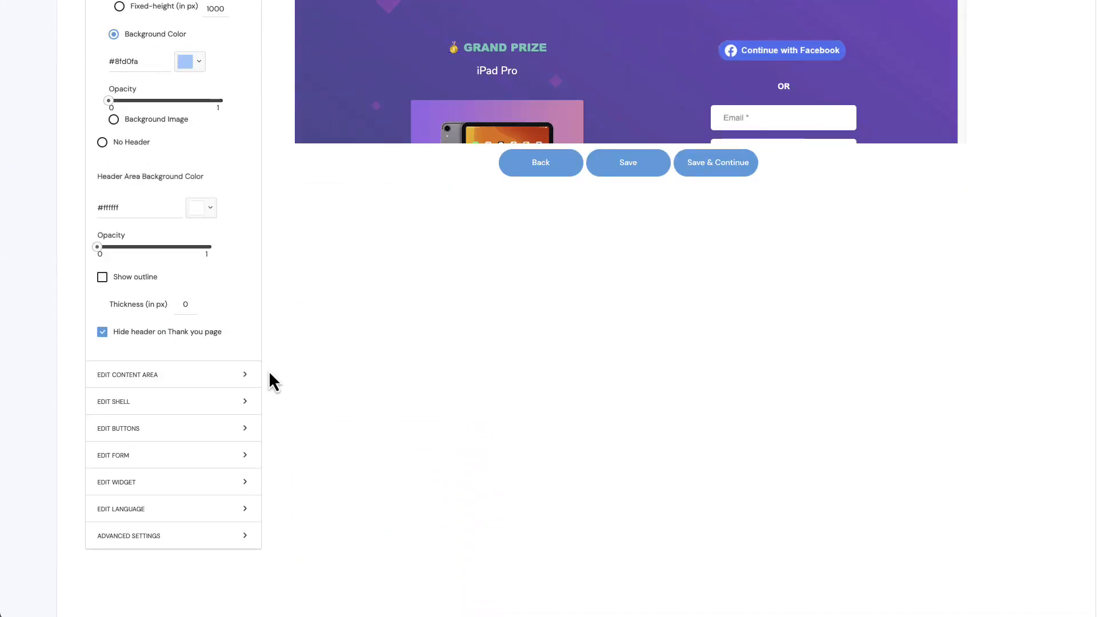
click(142, 537)
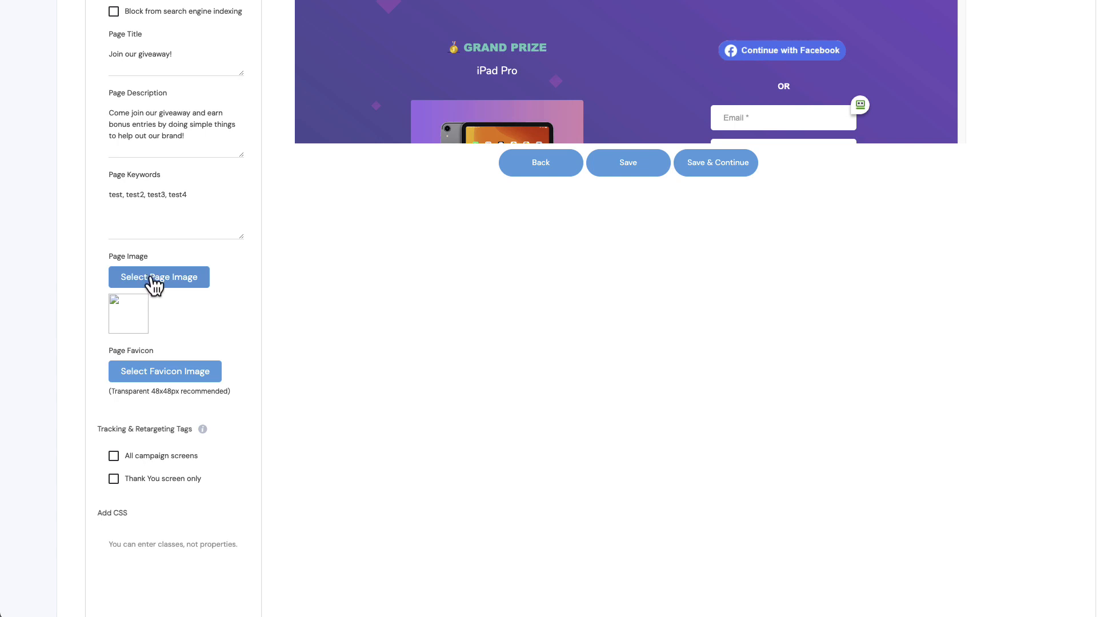
scroll(150, 278, up, 1)
scroll(151, 279, up, 3)
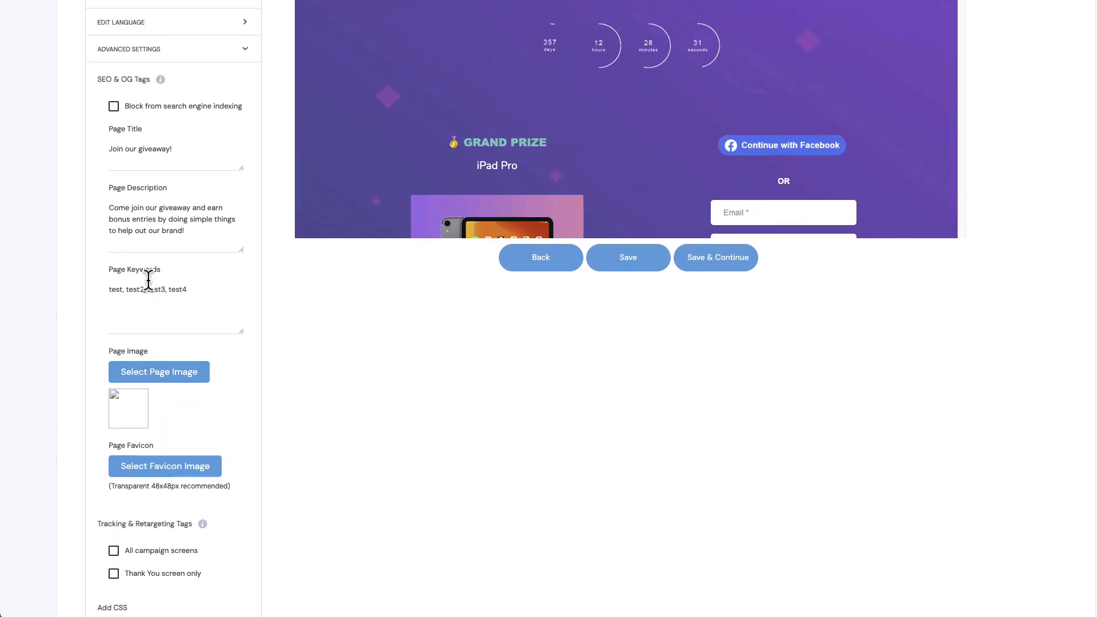
scroll(148, 279, up, 2)
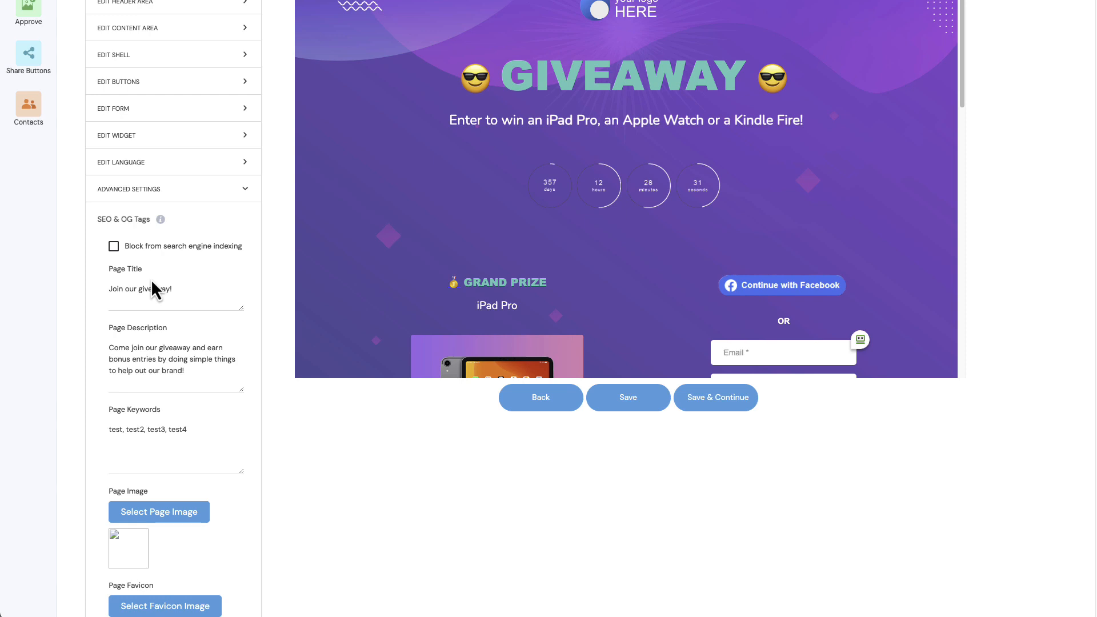
scroll(151, 279, up, 1)
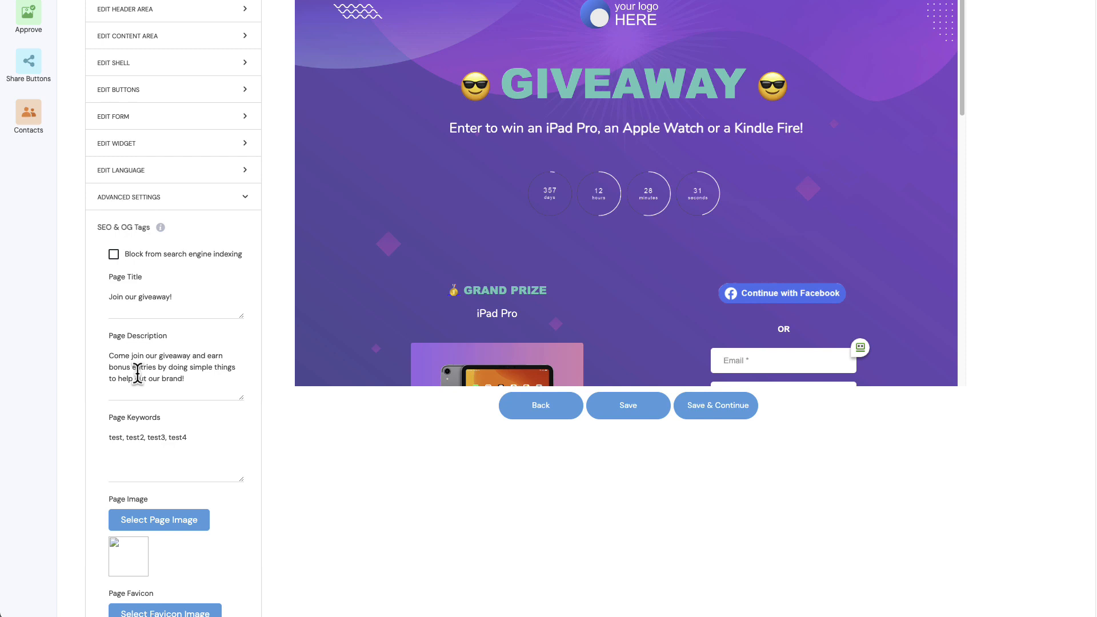
click(139, 299)
text(iPad)
- Go to the Save & Deploy stage and copy the microsite's campaign URL
scroll(173, 290, up, 5)
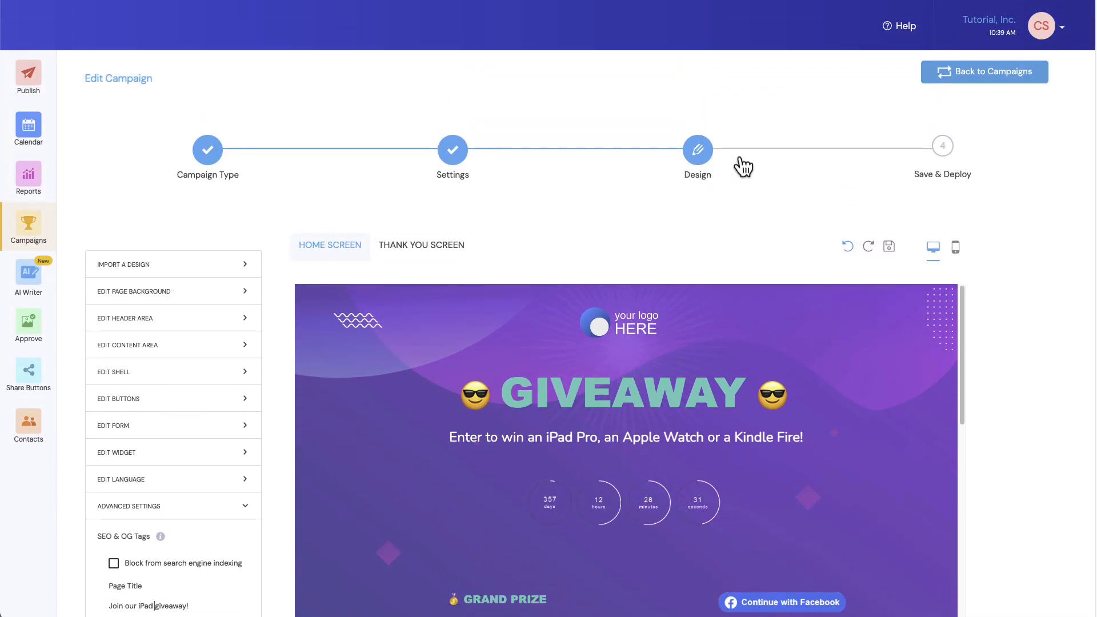
click(941, 146)
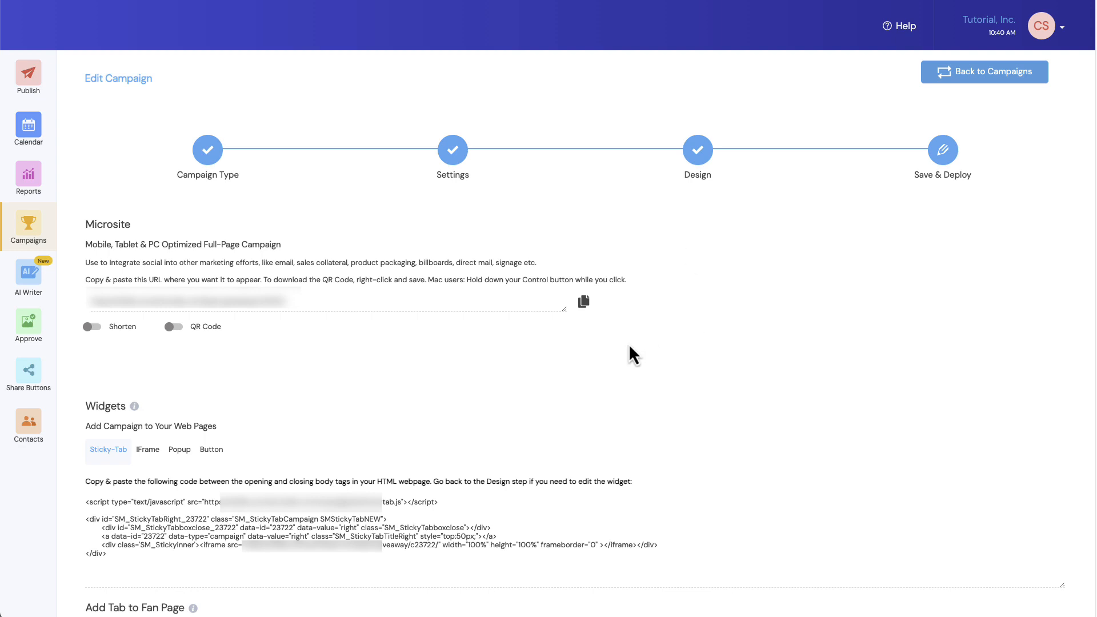
click(584, 303)
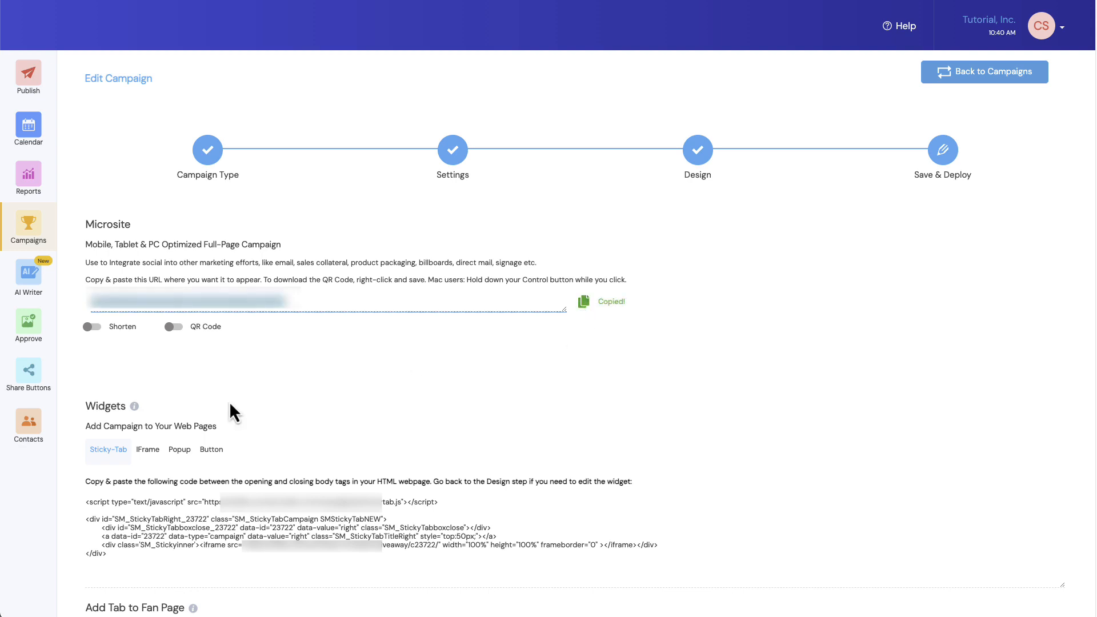